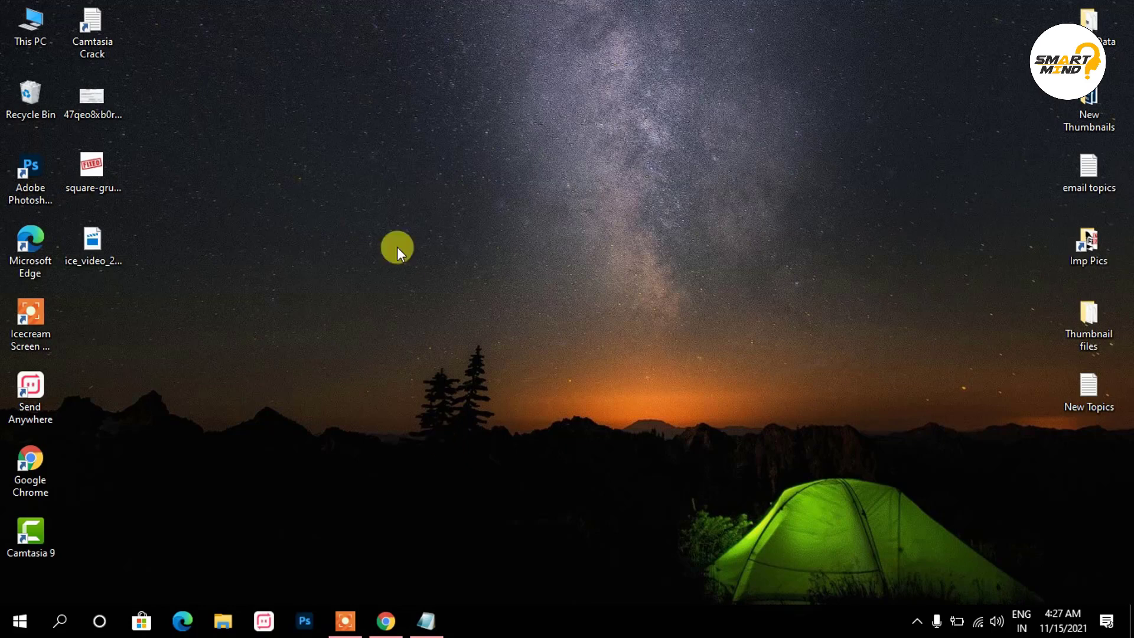
- Open Computer Management for This PC and check the Device Manager list, hidden tray icons and quick actions for Bluetooth
right_click(26, 39)
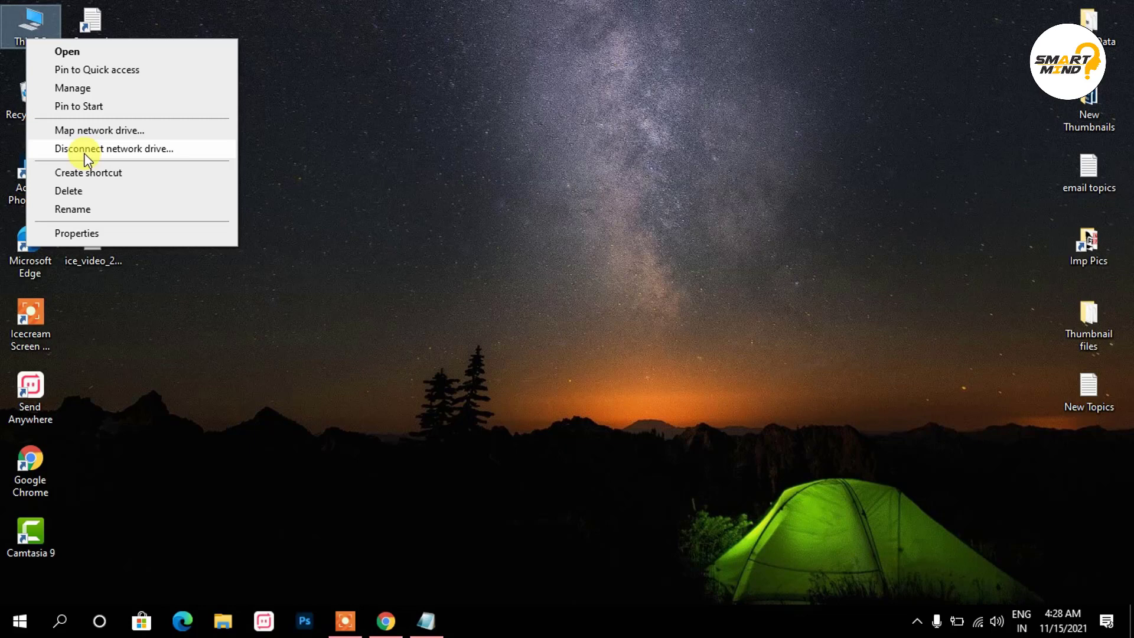
left_click(86, 234)
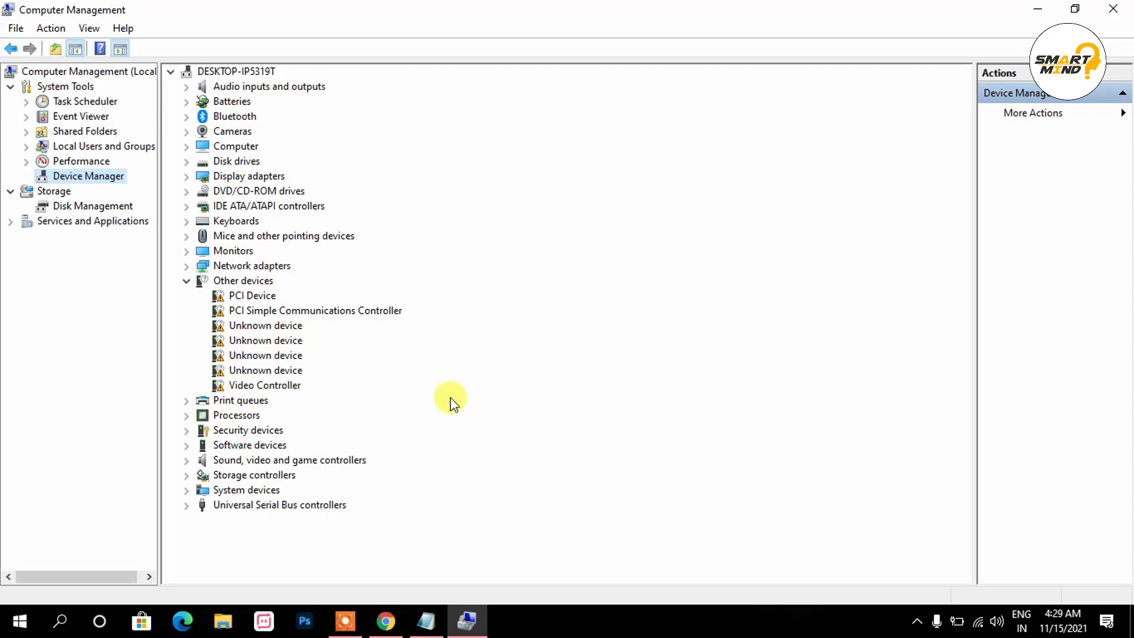
left_click(917, 625)
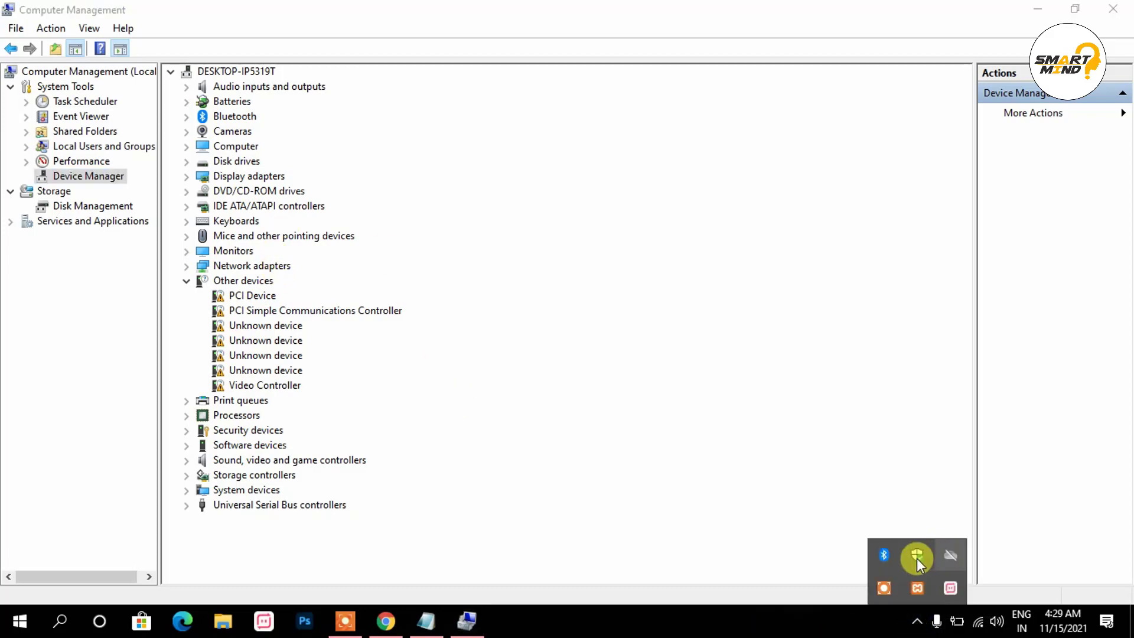
left_click(1109, 625)
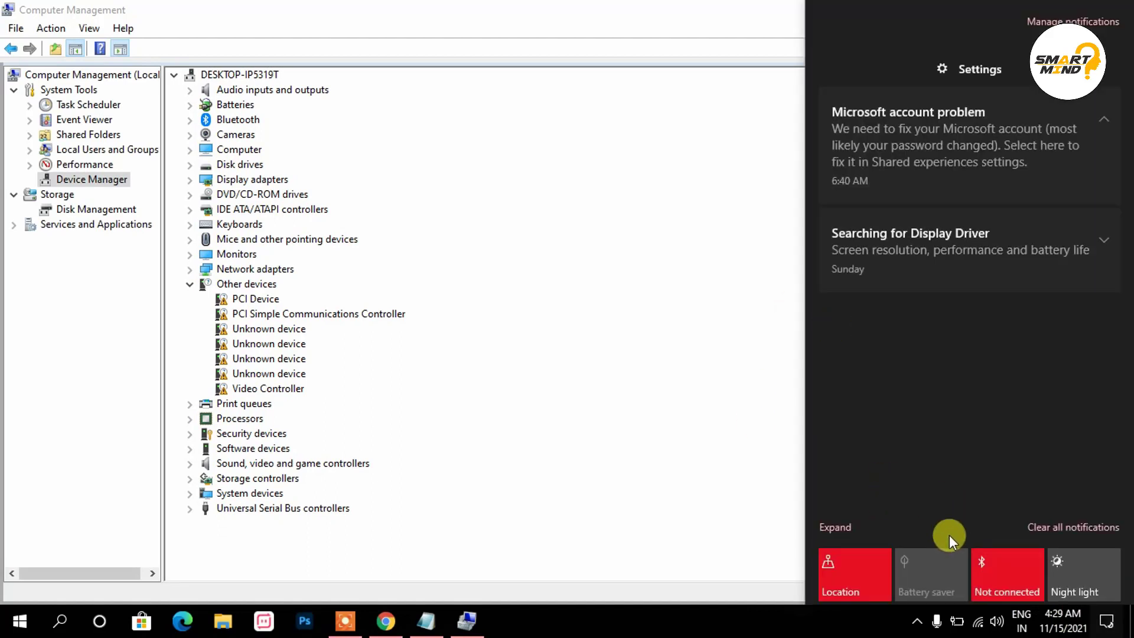
left_click(641, 177)
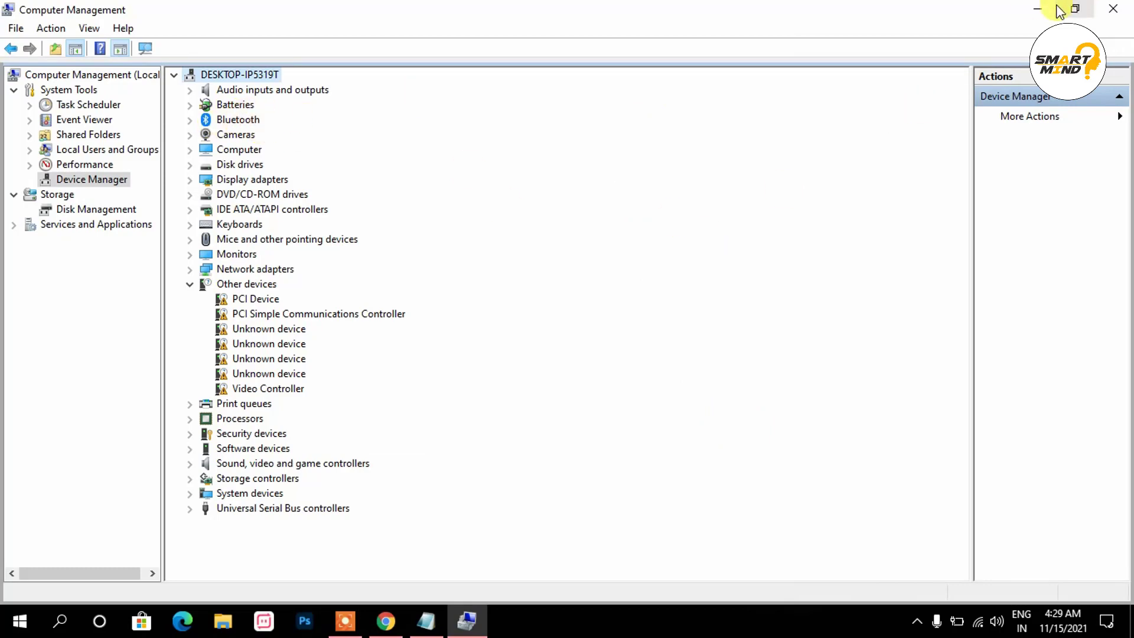
- Minimize Computer Management and highlight the first two fixes, services restarting and by troubleshooting, in the Notepad list
left_click(1038, 9)
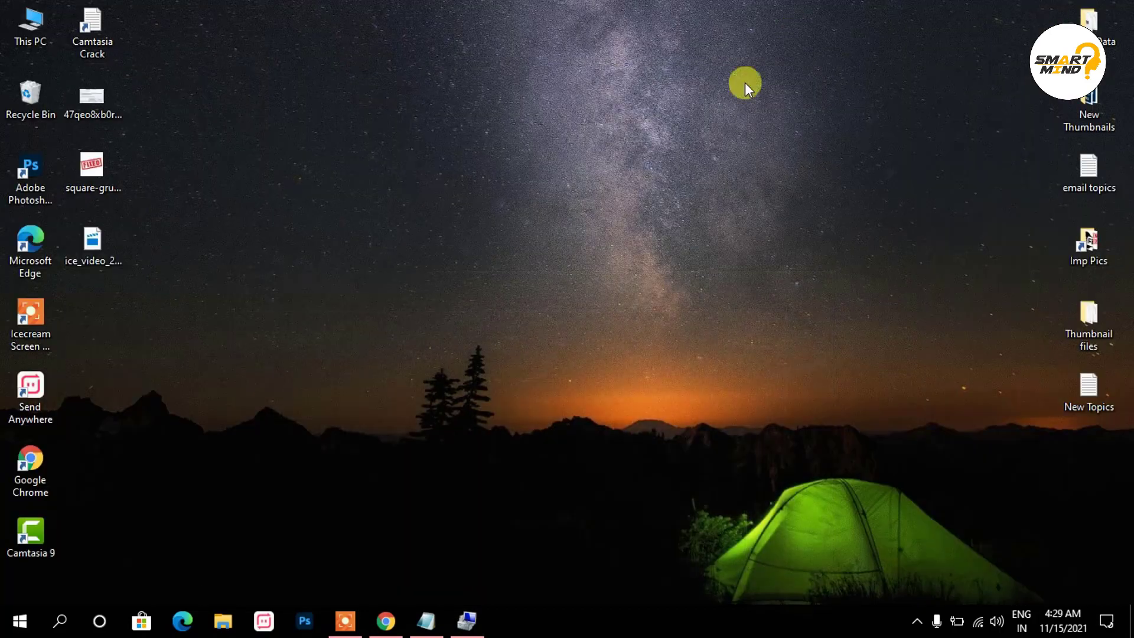
left_click(435, 614)
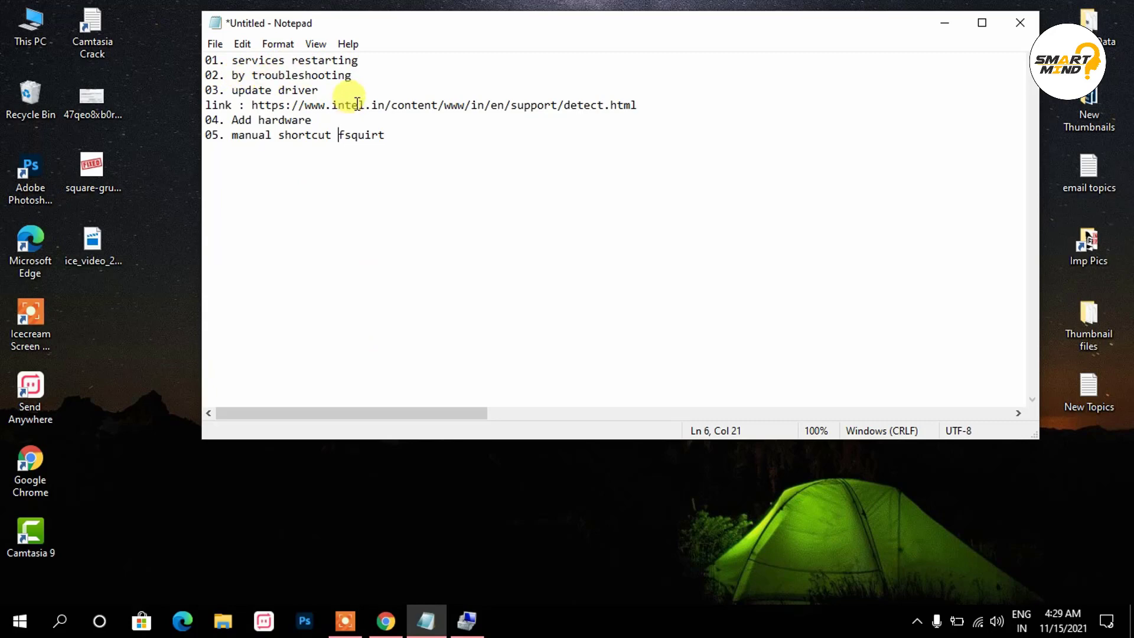
left_click_drag(353, 75, 190, 58)
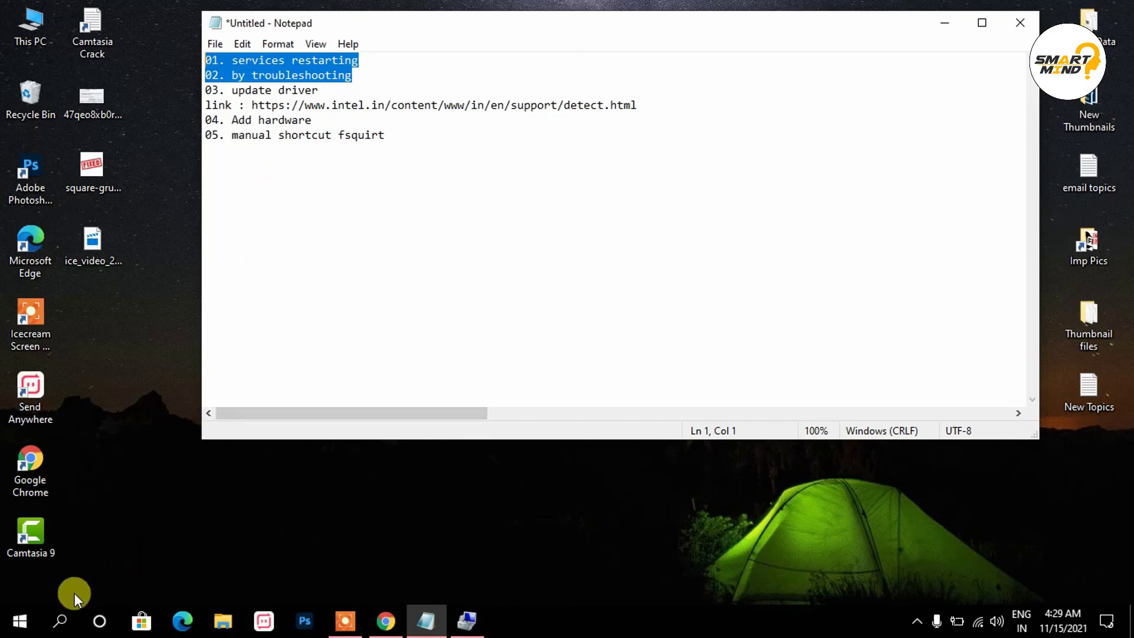
- Search Windows for "servi" and open the Services app
left_click(61, 621)
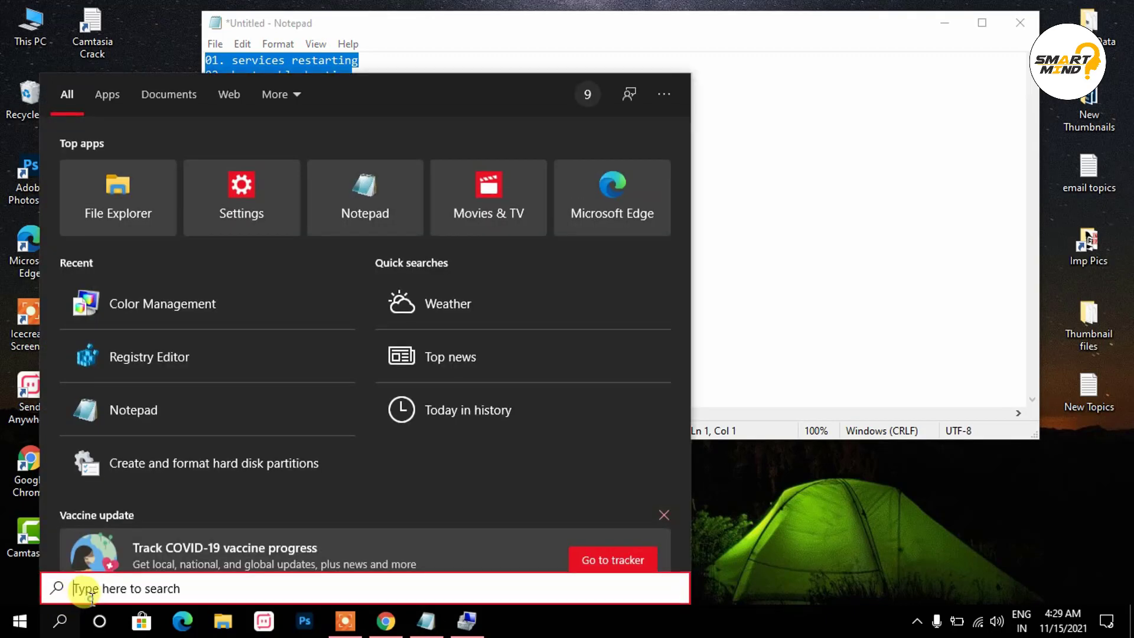
type("ser")
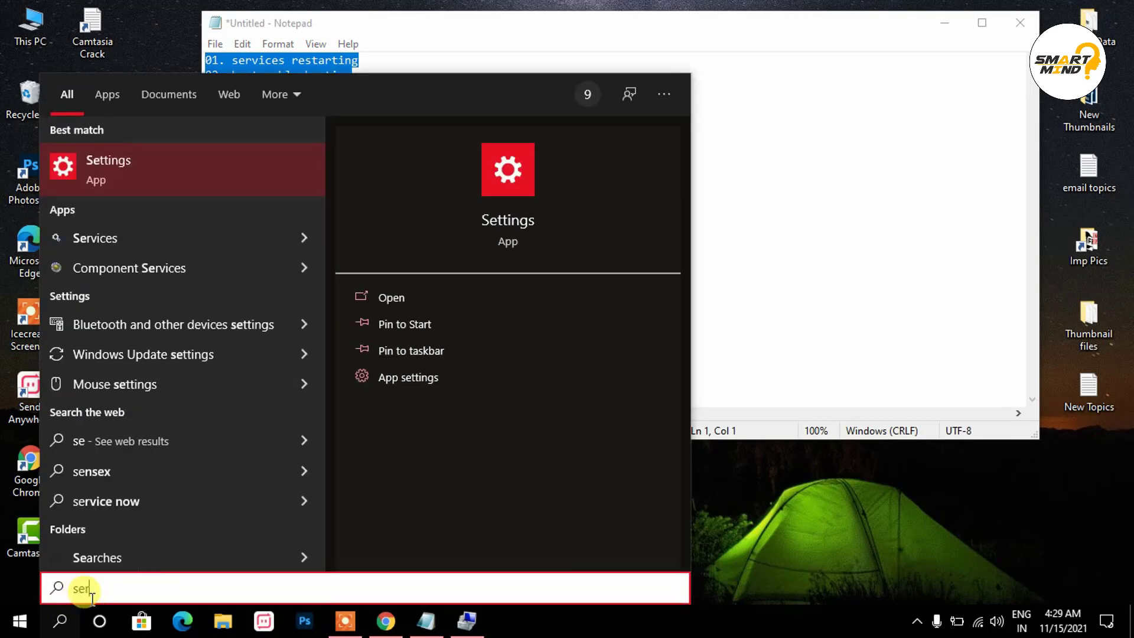
type("vi")
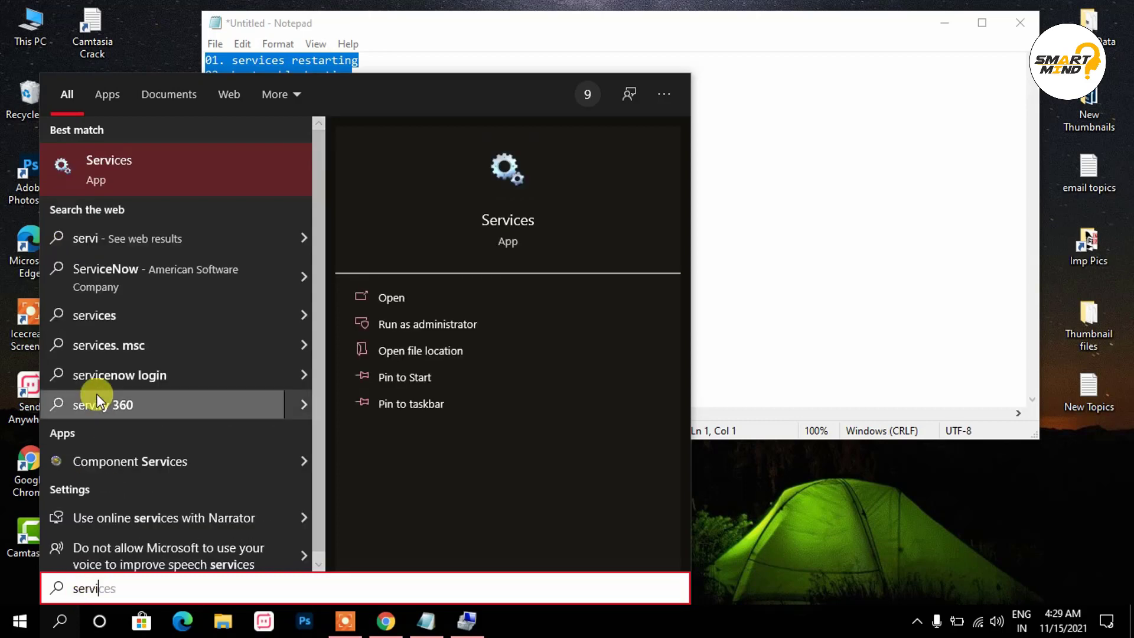
left_click(105, 169)
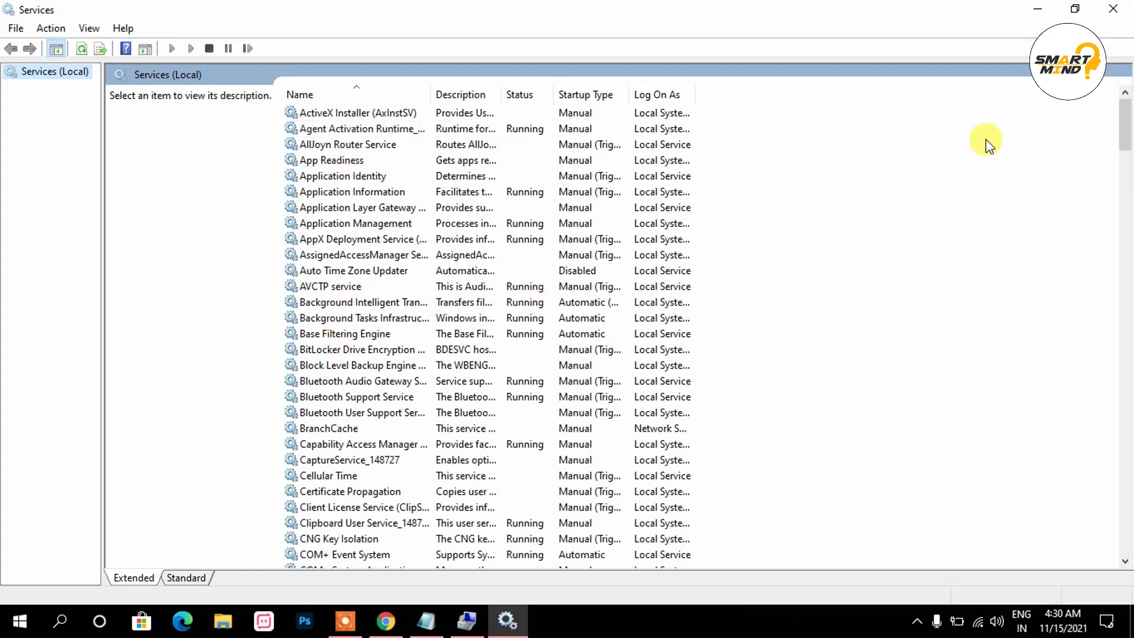
- Locate the Bluetooth services in the list and view the Bluetooth Support and Bluetooth User Support service descriptions
left_click_drag(1128, 130, 1128, 146)
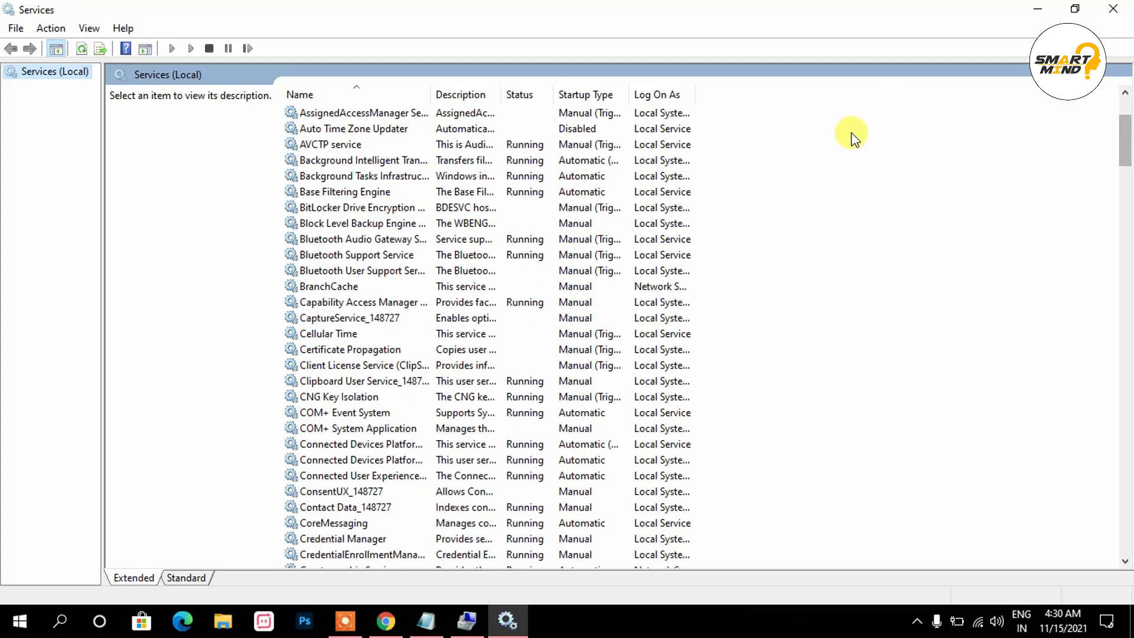
left_click(345, 238)
left_click(325, 259)
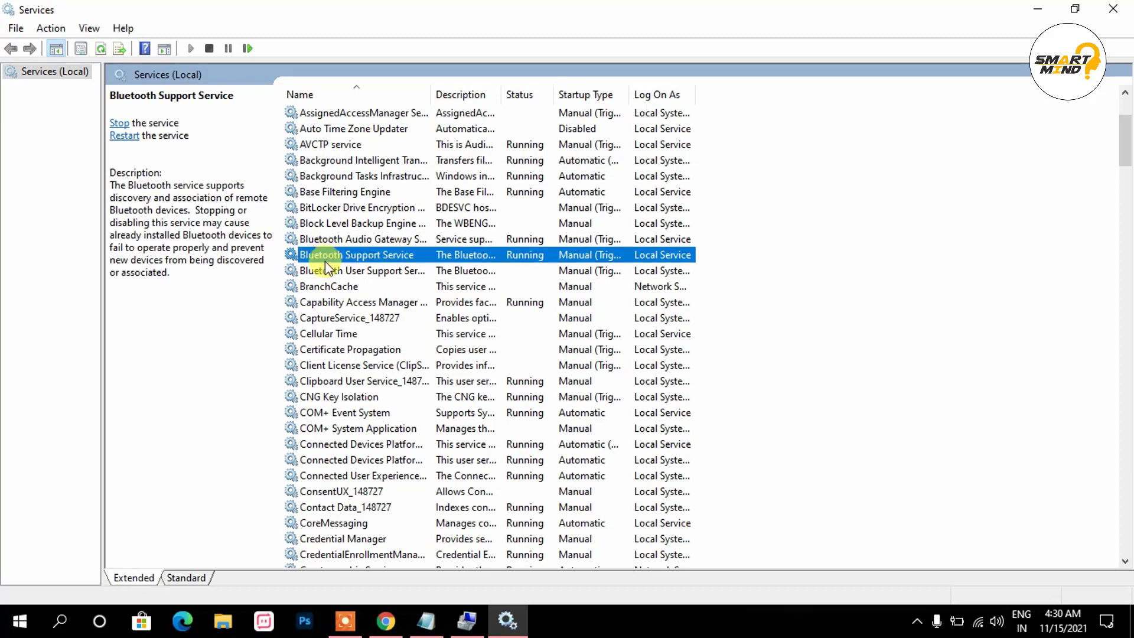
left_click(324, 272)
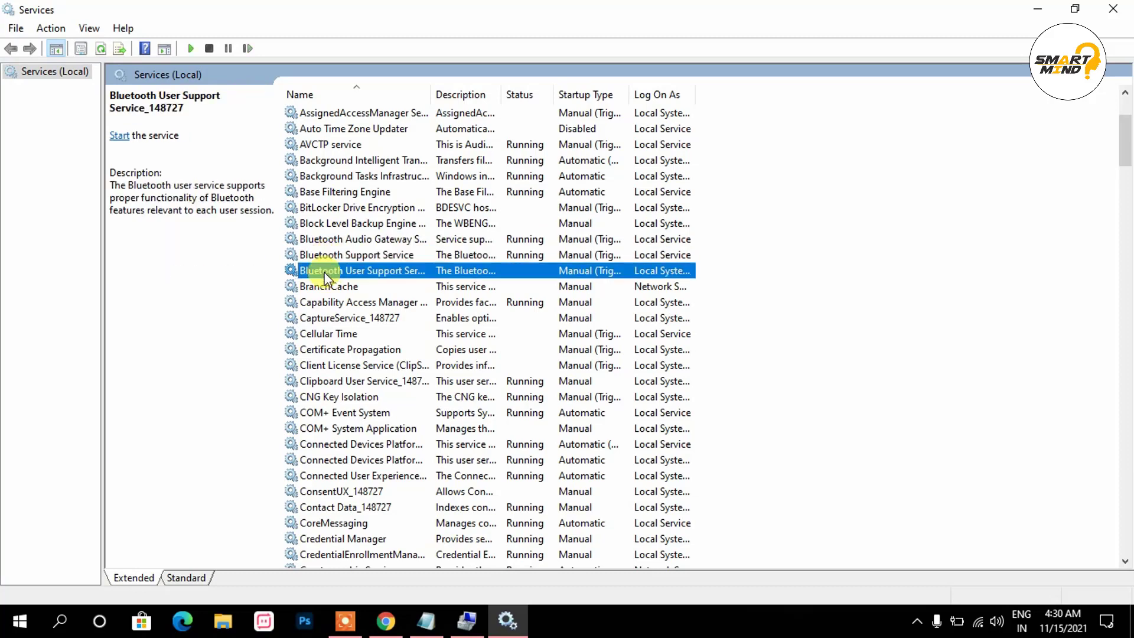
- Open the Bluetooth Audio Gateway Service properties, review the startup type options and status, and accept with Manual kept
left_click(351, 241)
double_click(348, 240)
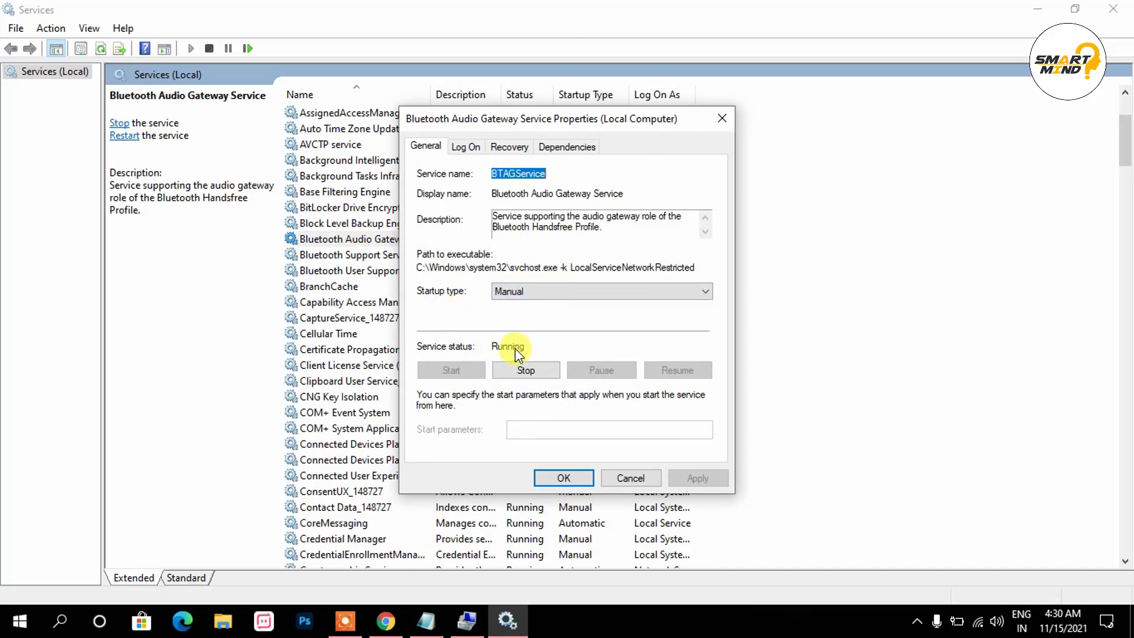
left_click(543, 292)
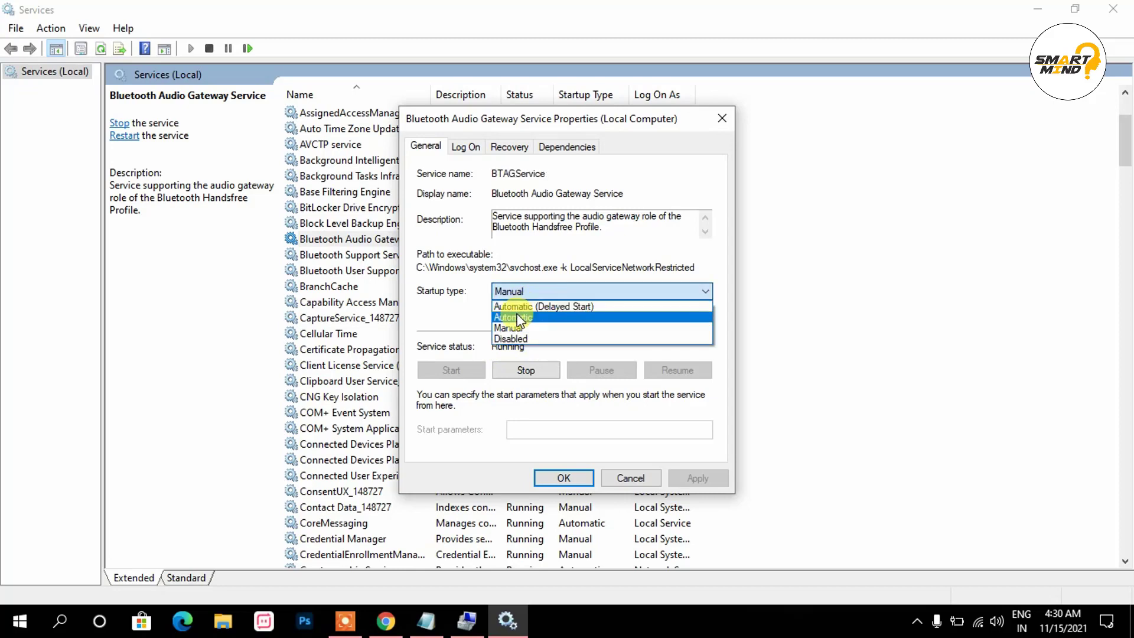
left_click(470, 312)
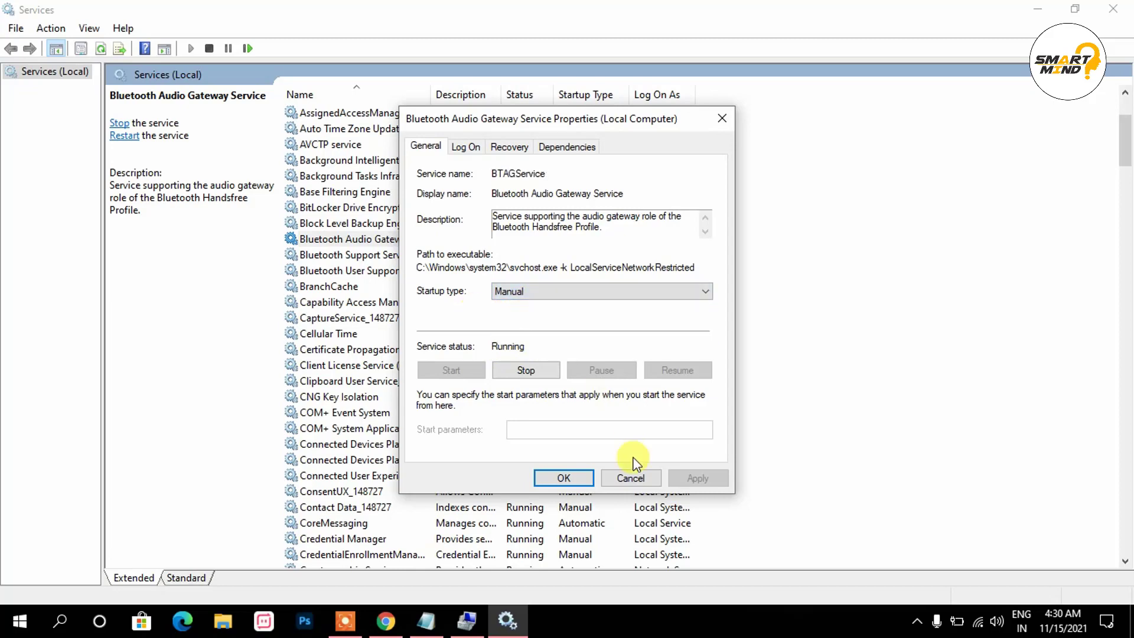
left_click(564, 479)
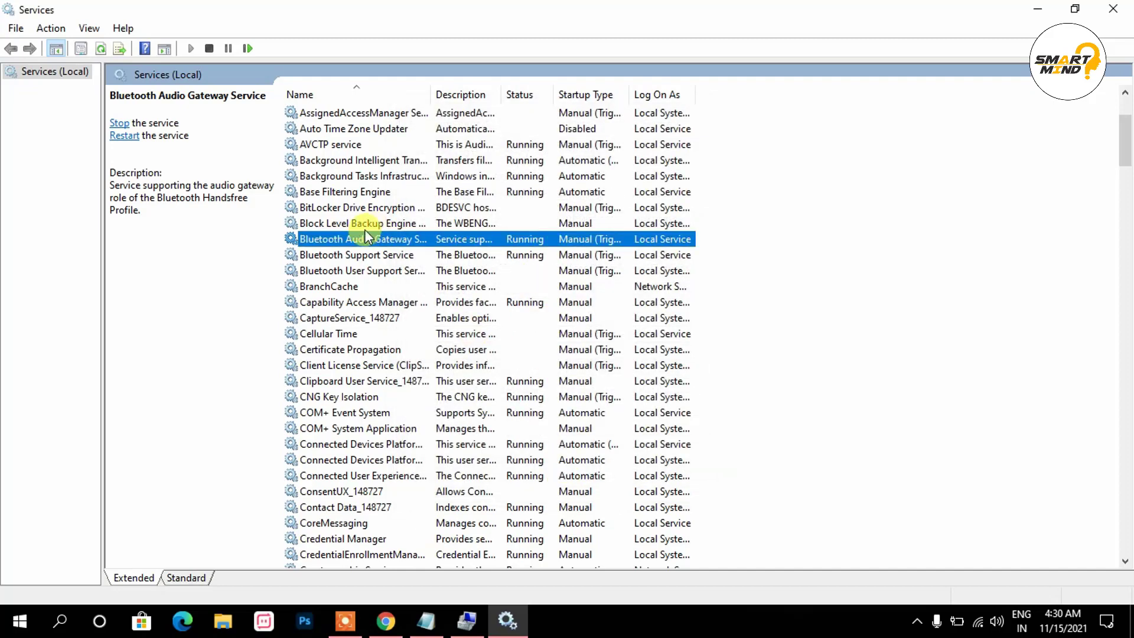
- Check the startup type and status in the Bluetooth Support Service properties, accept them and close the Services window
double_click(350, 257)
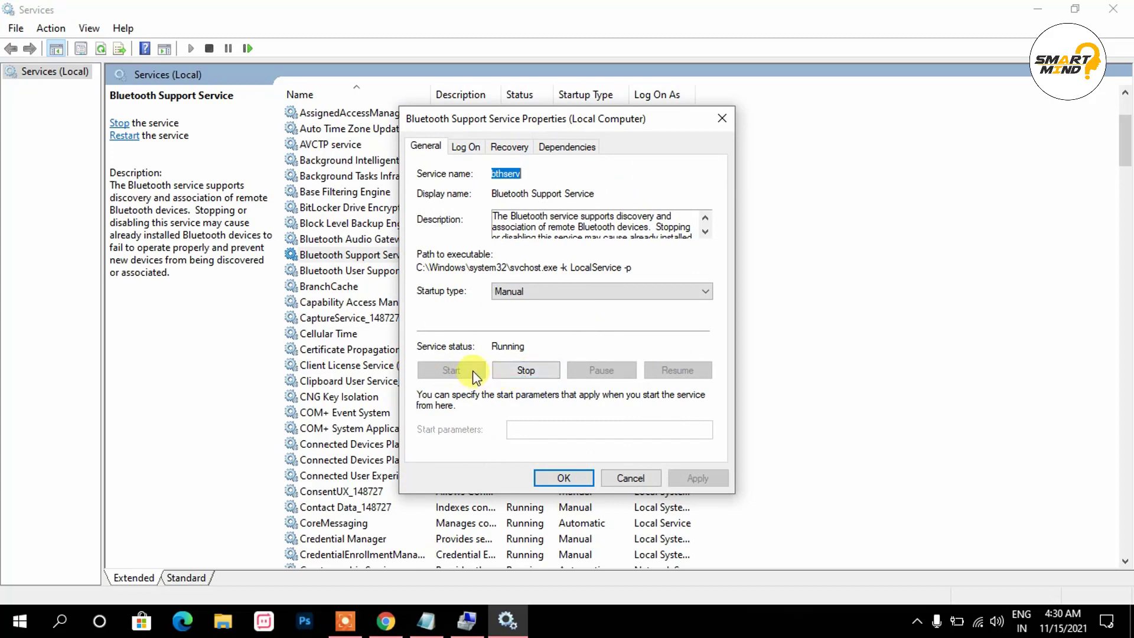
left_click(568, 478)
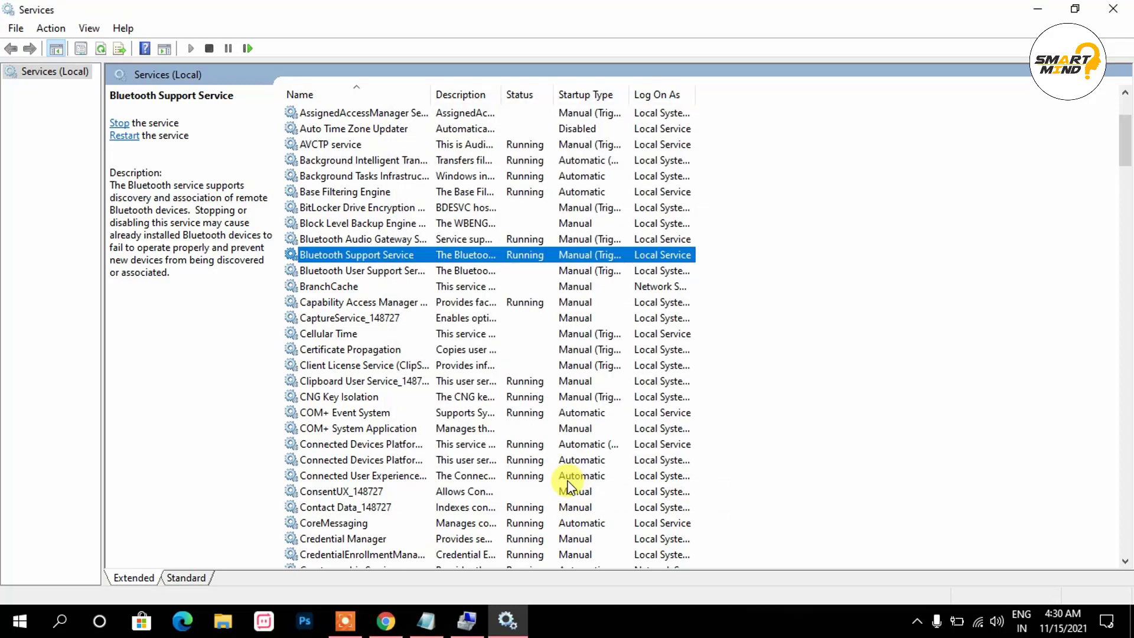
left_click(1113, 9)
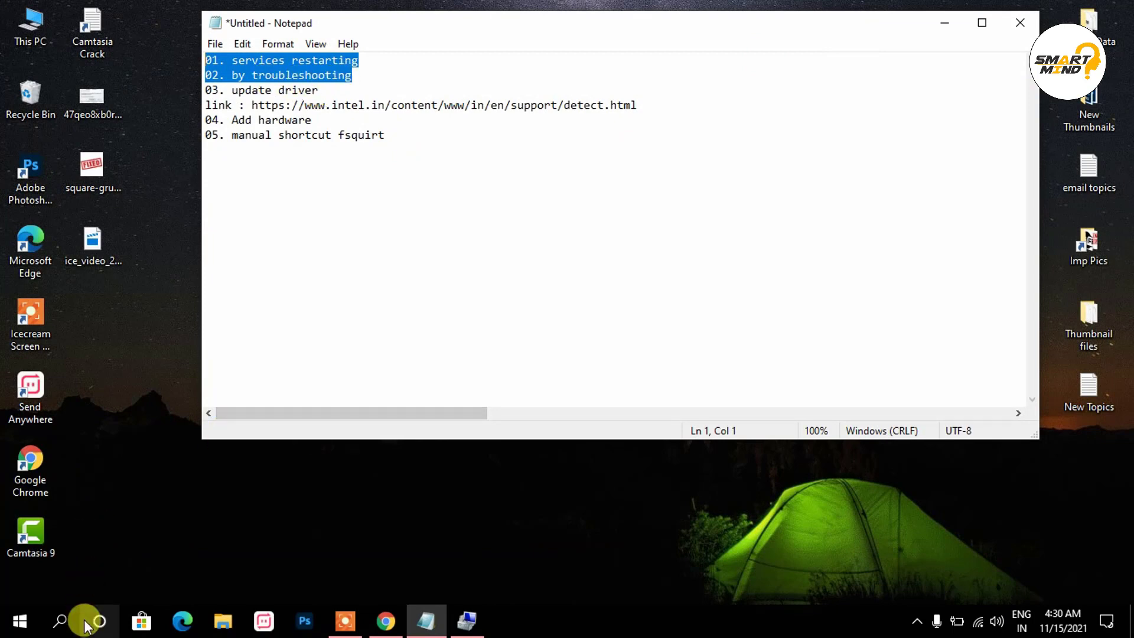
- Open Windows Settings, view the Bluetooth & other devices page and return to the Settings home page
left_click(27, 625)
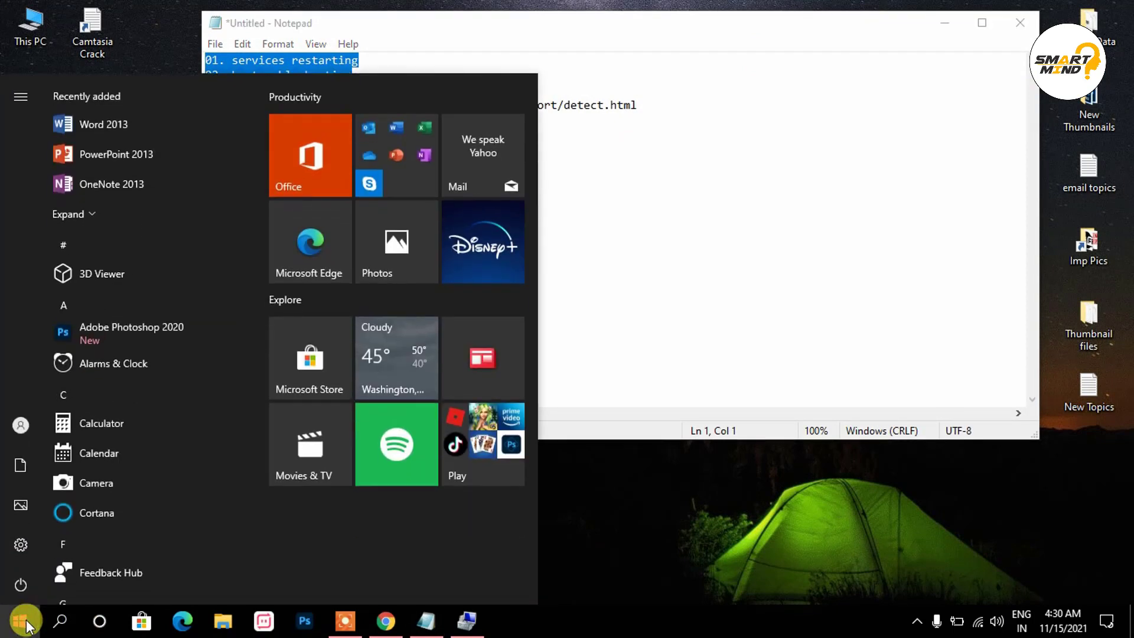
left_click(22, 543)
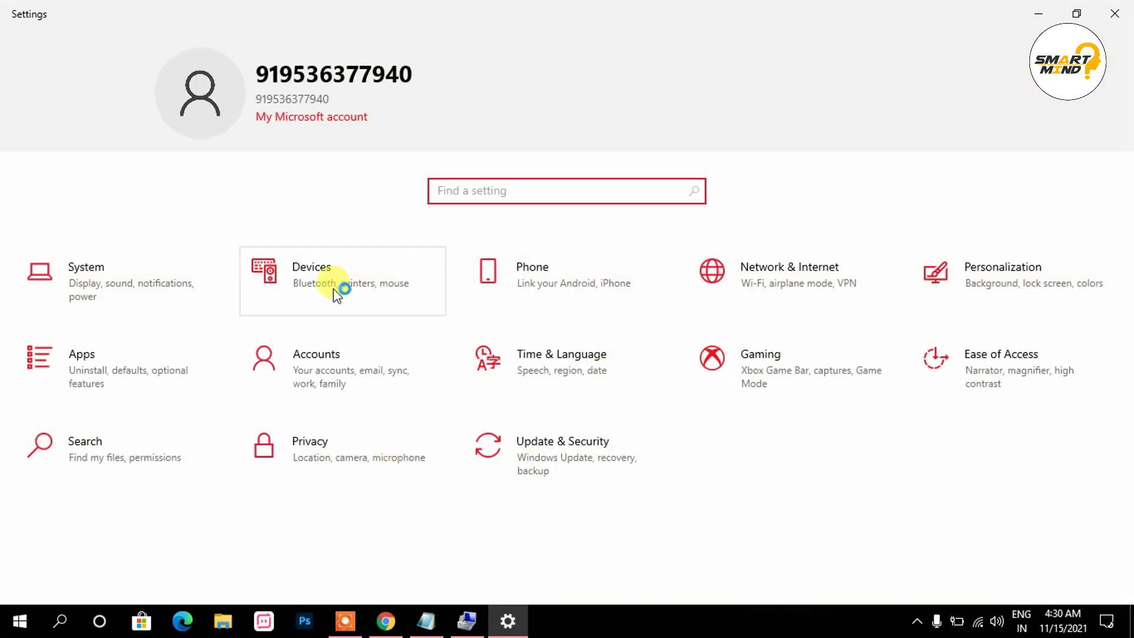
left_click(340, 270)
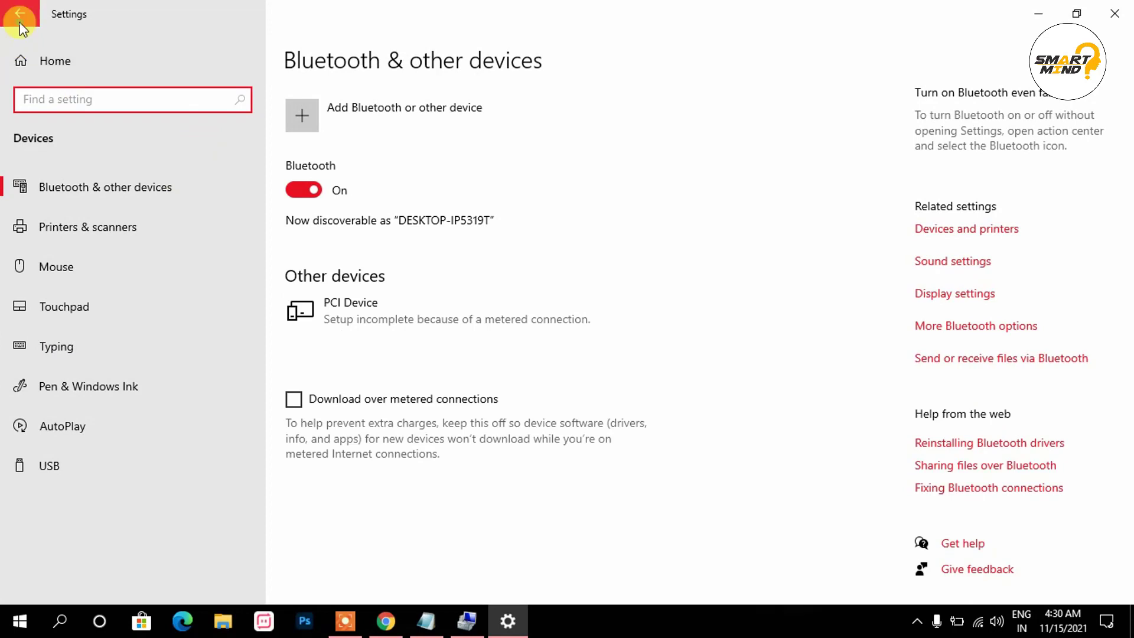
left_click(21, 25)
- Open the Additional troubleshooters page from the Troubleshoot section of Update & Security
left_click(561, 476)
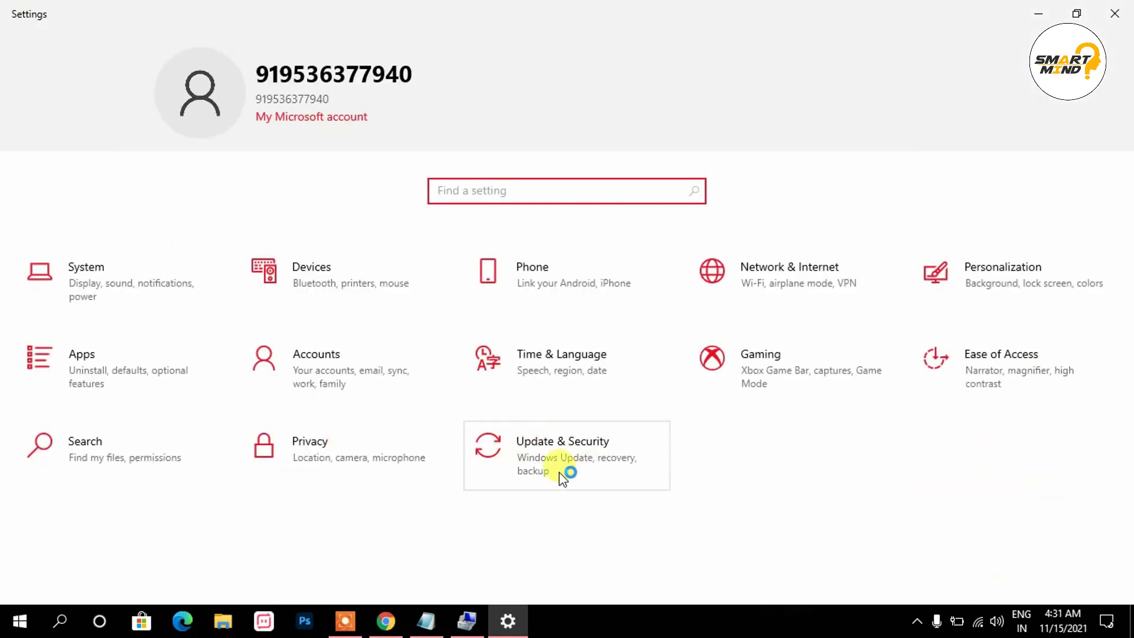
left_click(556, 457)
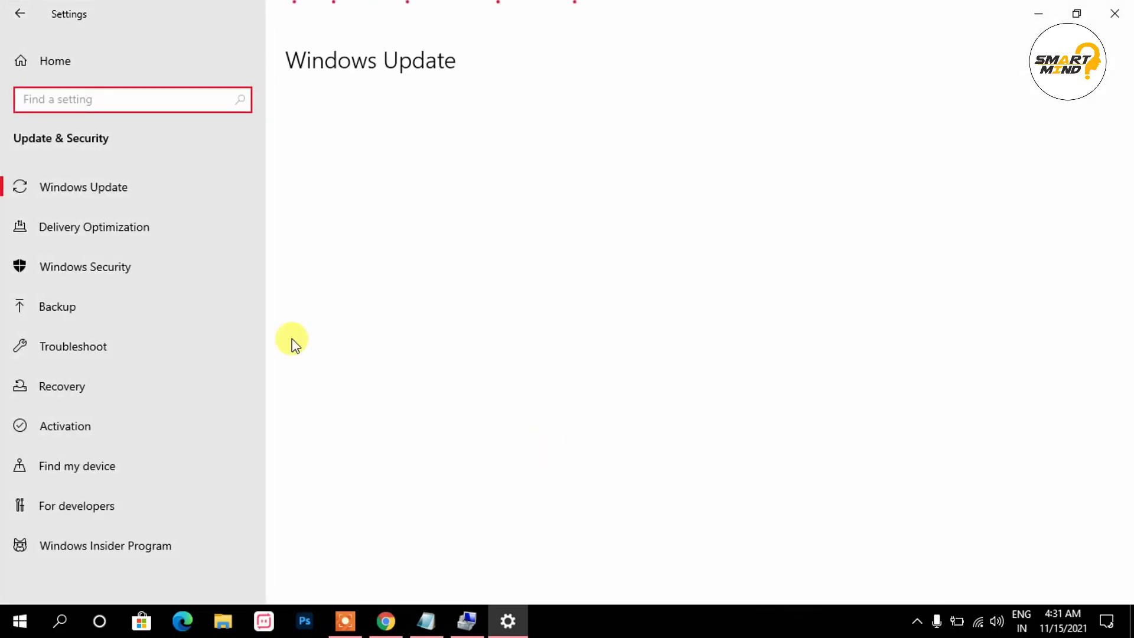
left_click(73, 349)
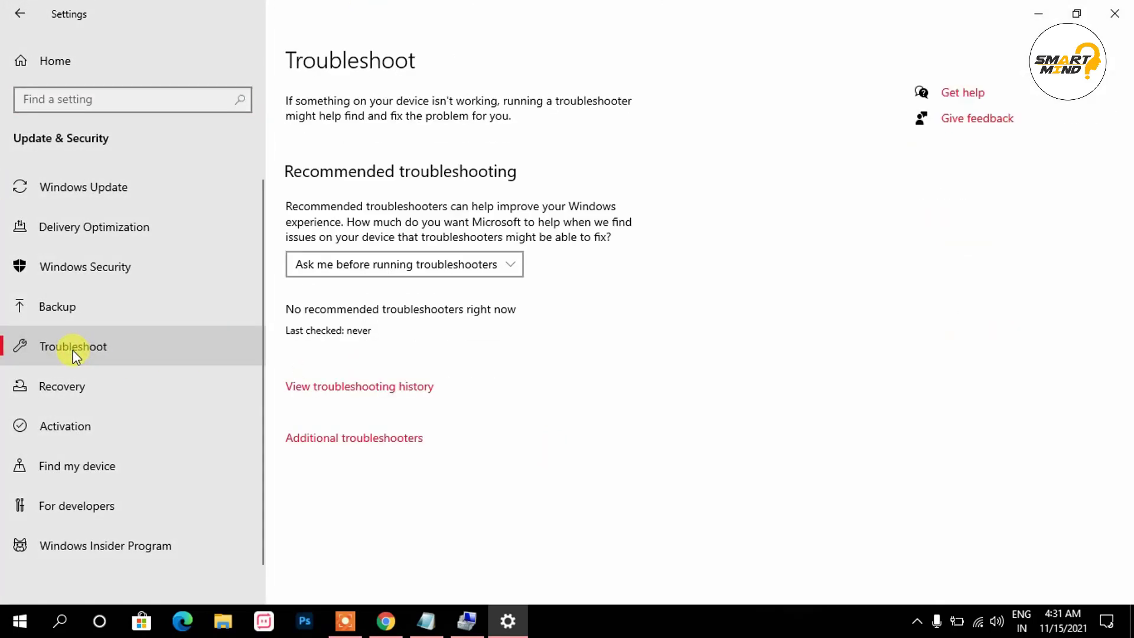
left_click(305, 449)
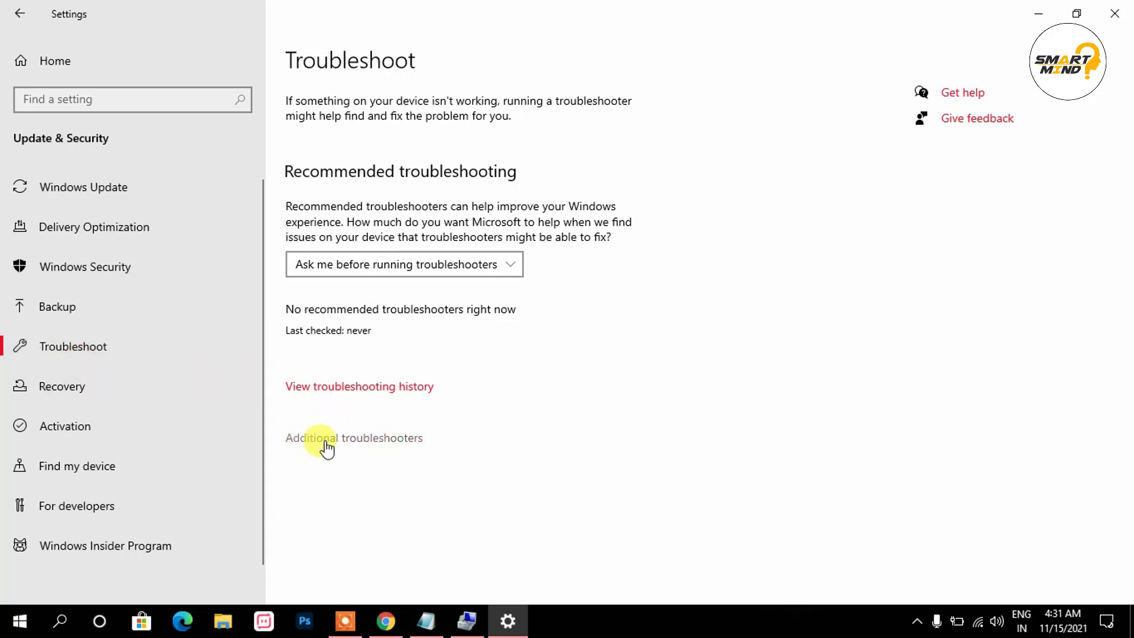
left_click(369, 446)
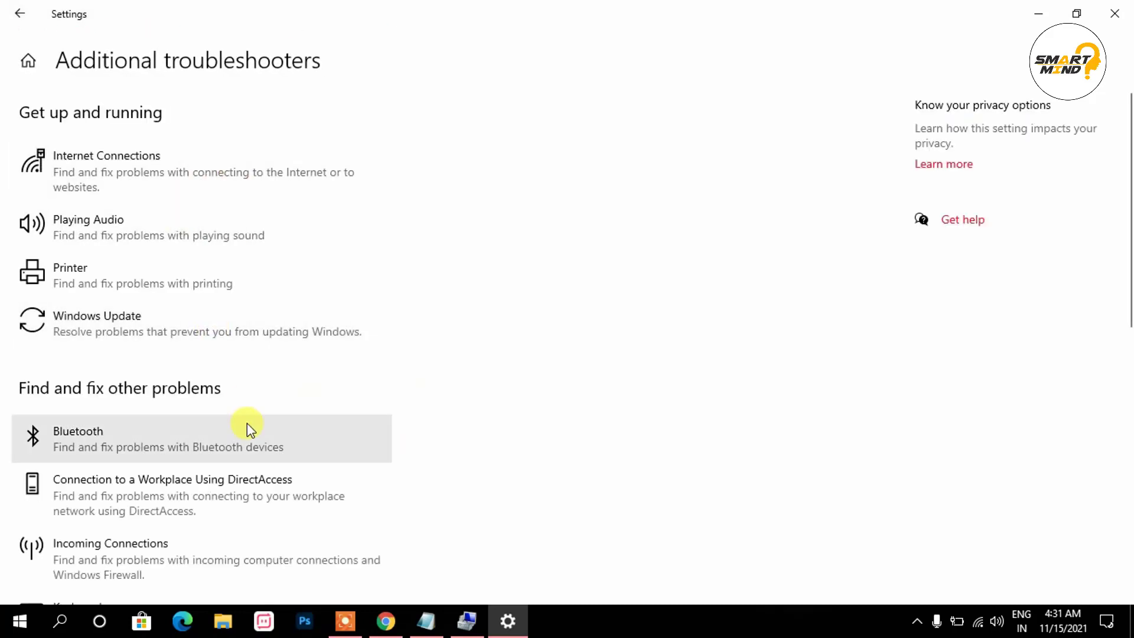
- Run the Bluetooth troubleshooter, close its window and minimize Settings to return to the Notepad list
left_click(98, 443)
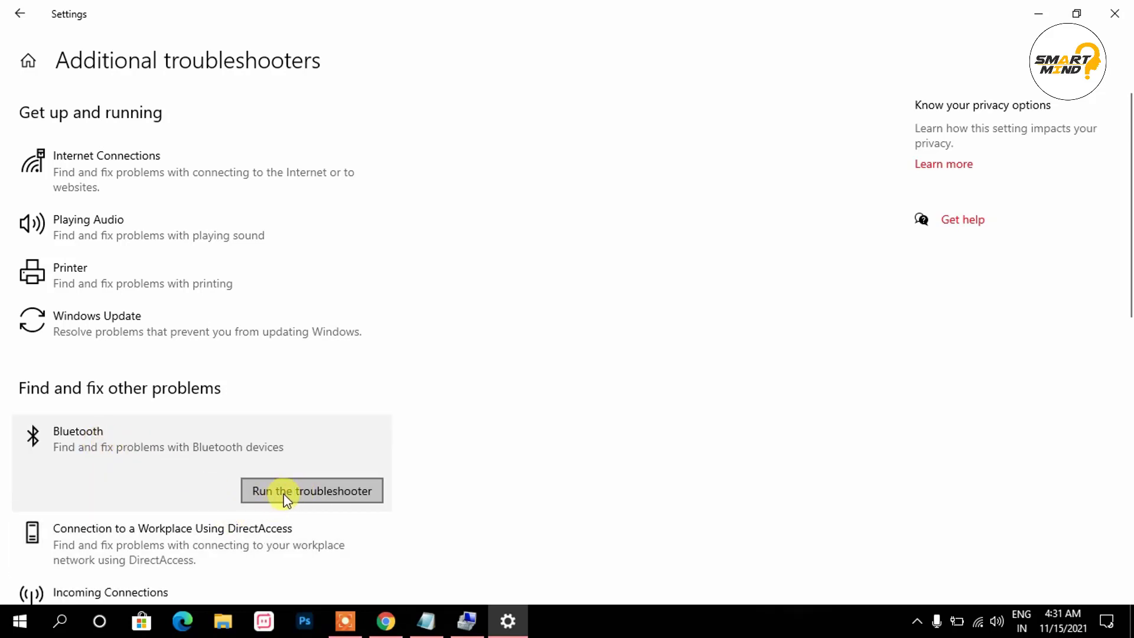
left_click(303, 497)
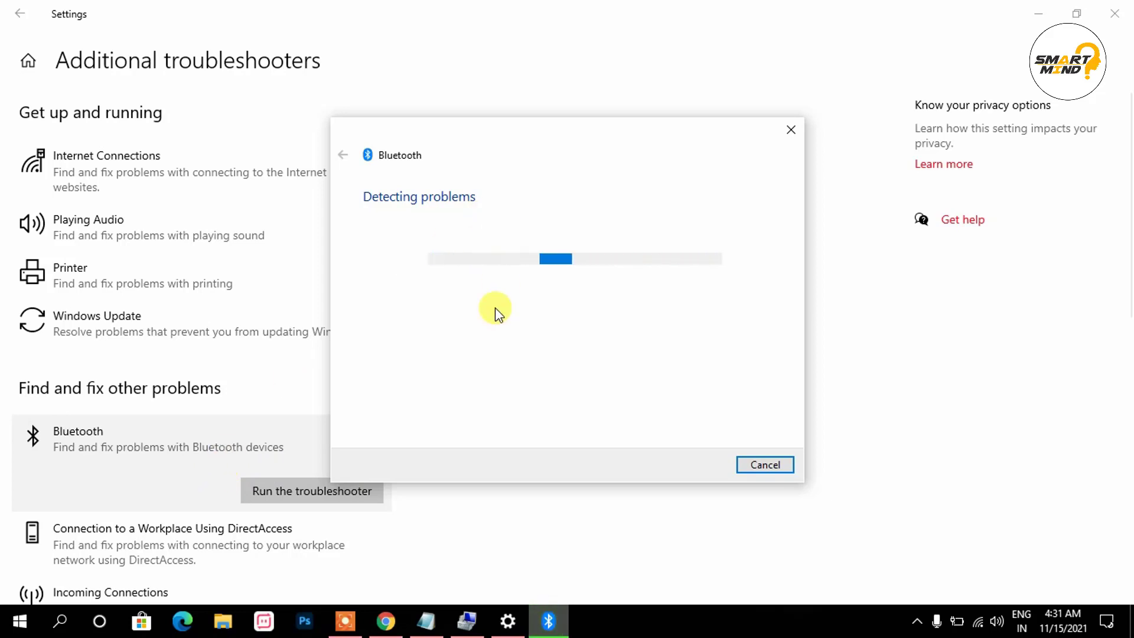
left_click(795, 126)
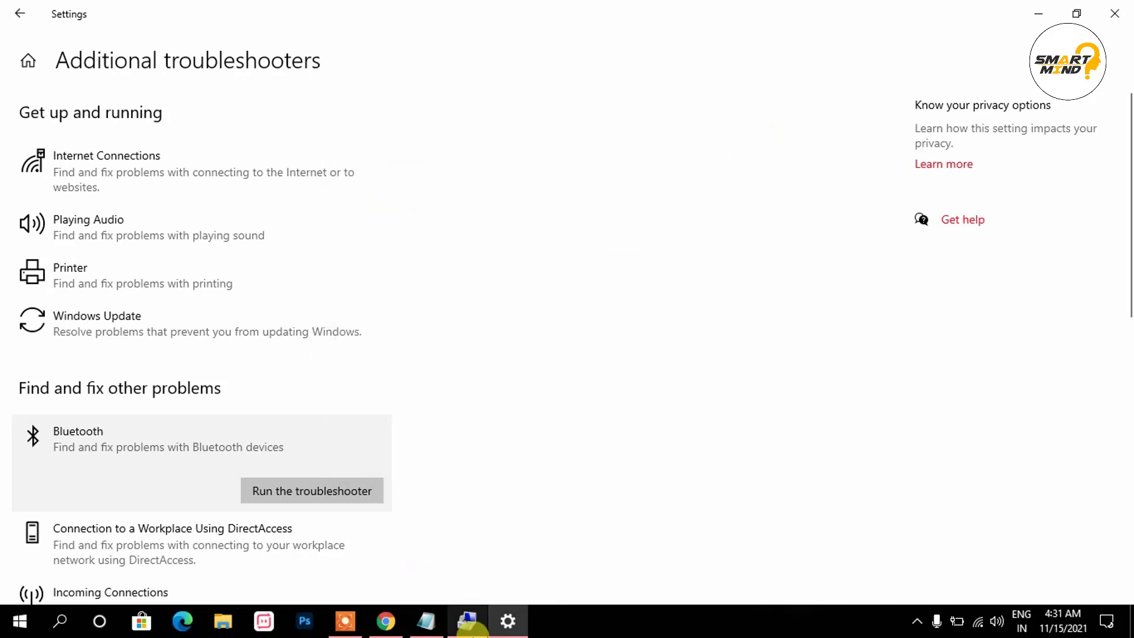
mouse_move(471, 631)
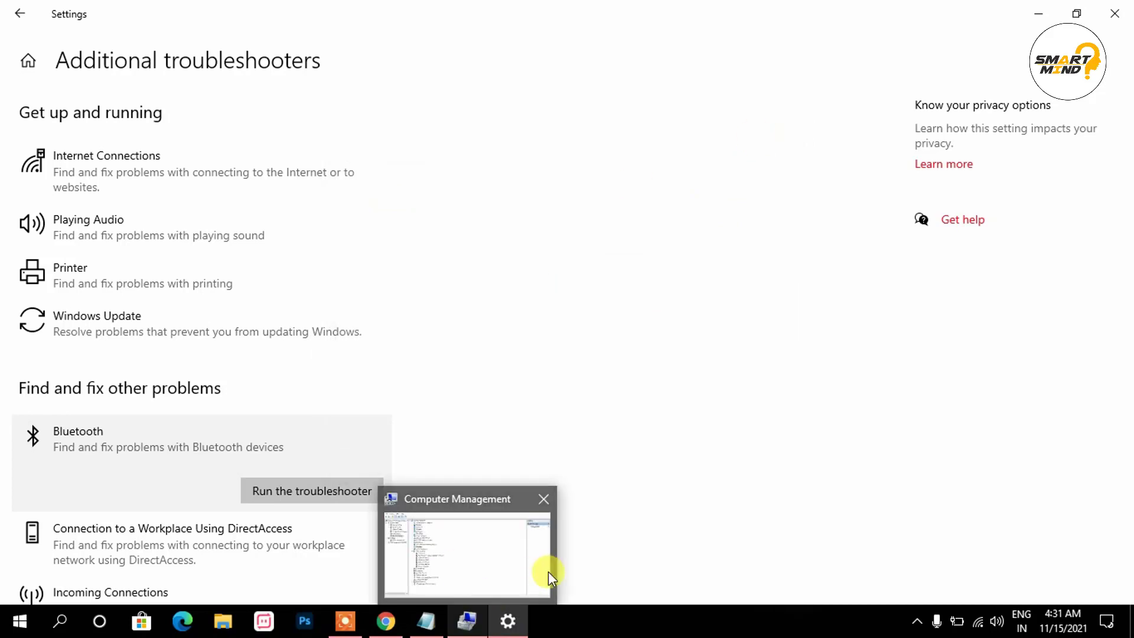
left_click(511, 618)
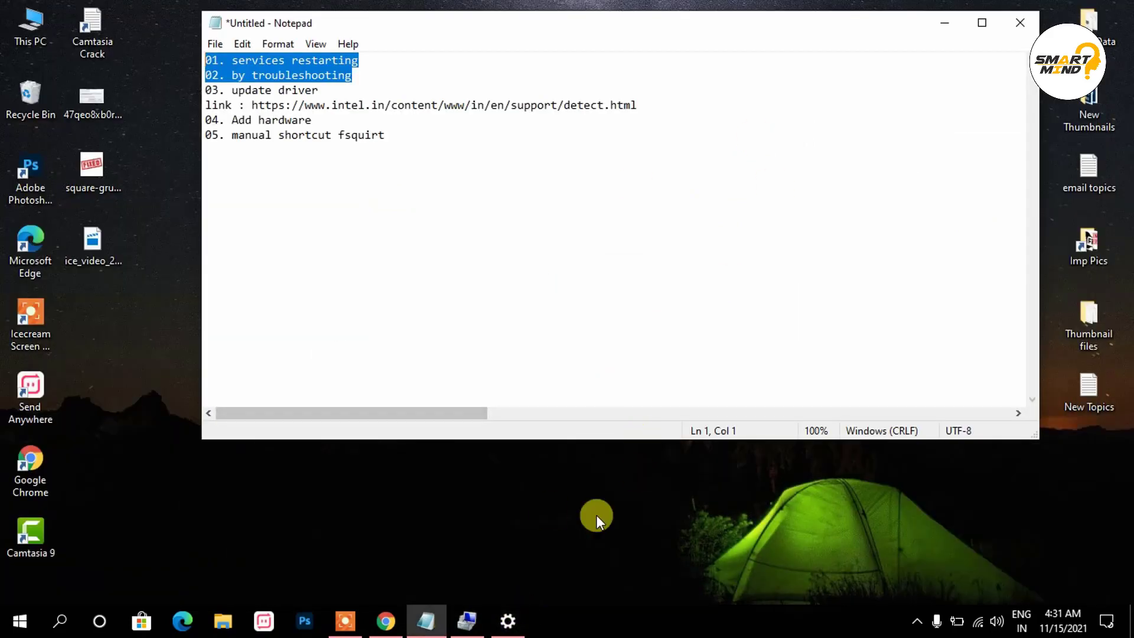
- Close the Settings window and go back to the "update driver" entry in the Notepad list
left_click(508, 620)
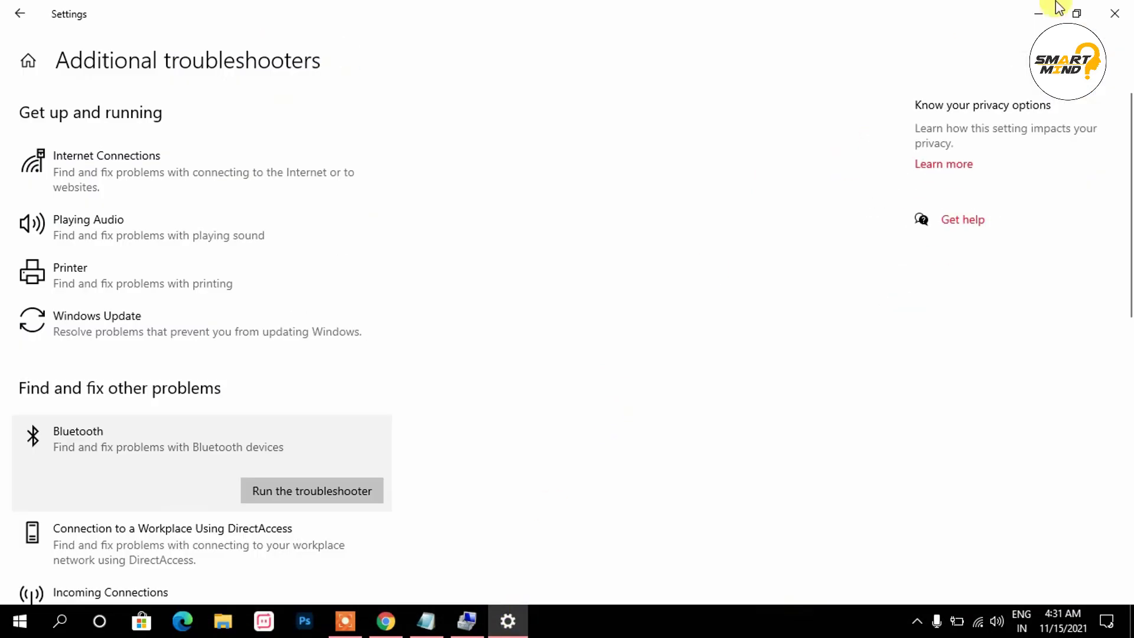
left_click(1114, 13)
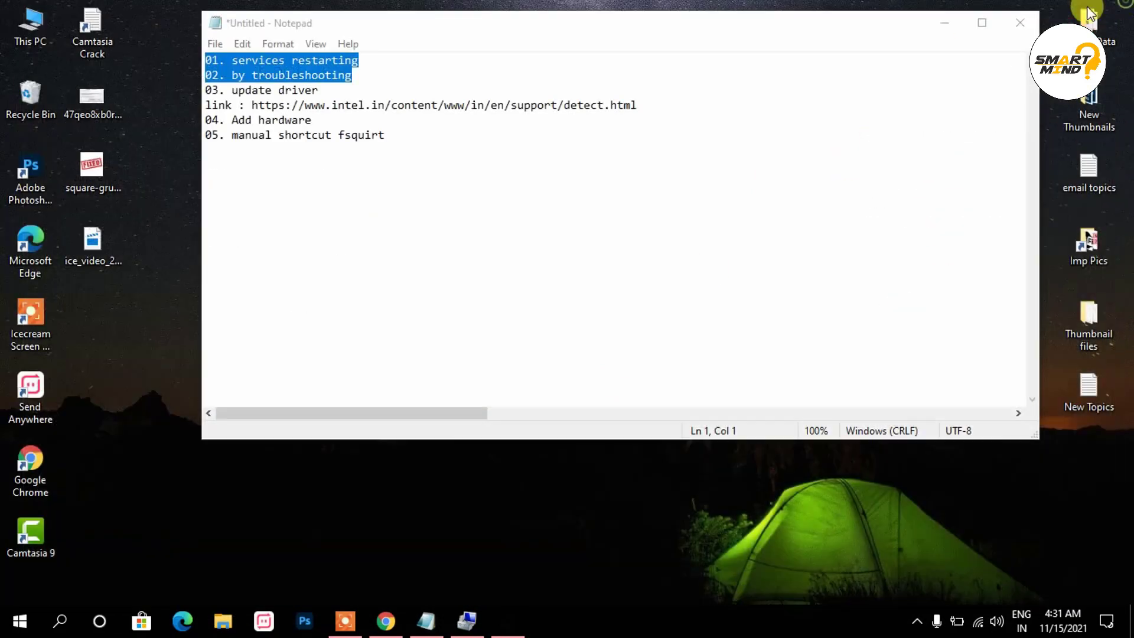
left_click(331, 91)
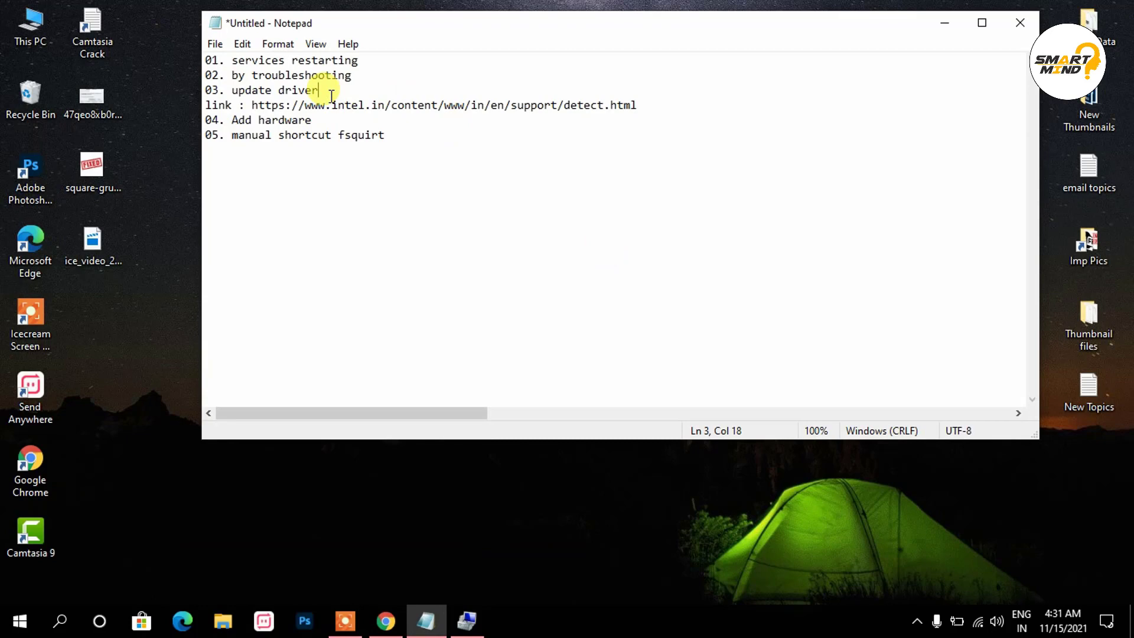
- Switch to Computer Management, expand the Bluetooth category in Device Manager and view the driver update option for the Generic Bluetooth Adapter
mouse_move(428, 621)
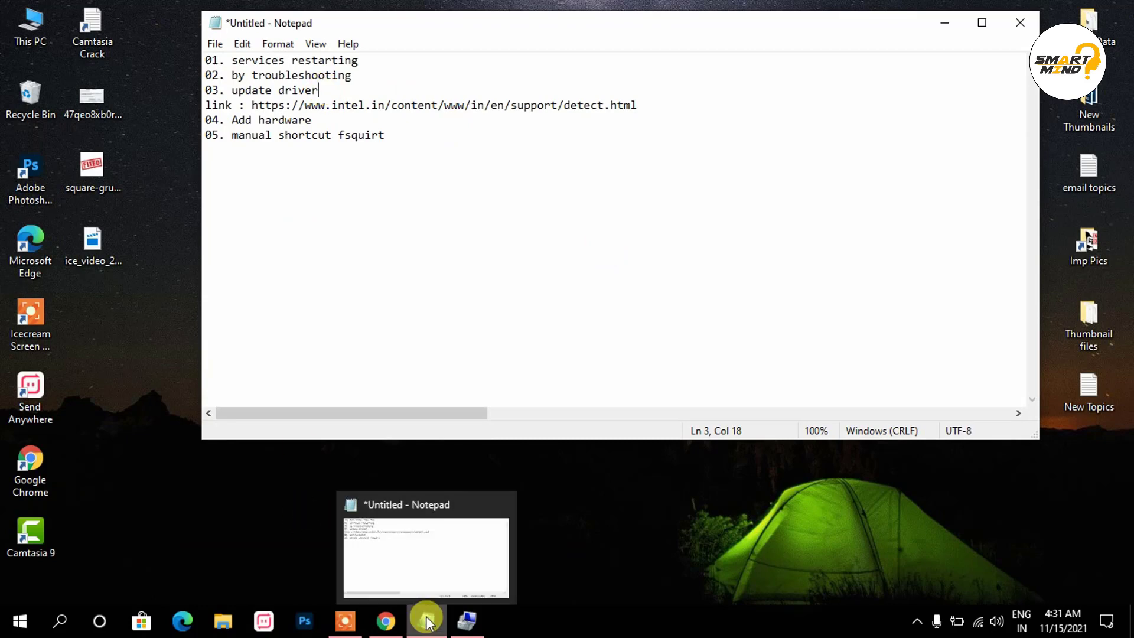
left_click(466, 620)
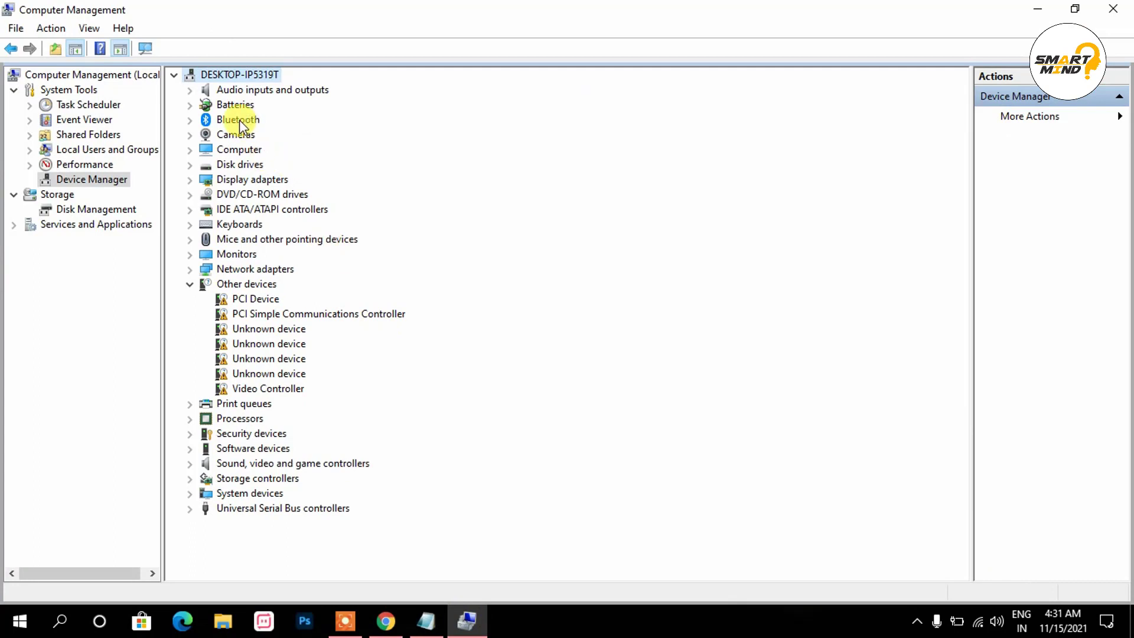
right_click(239, 120)
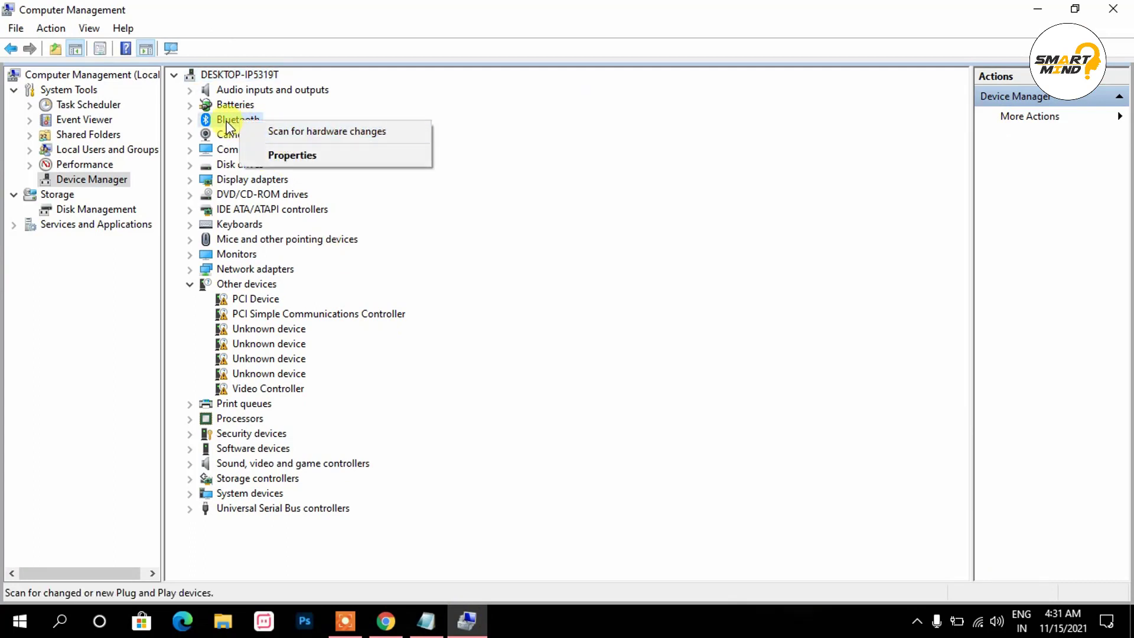
left_click(183, 121)
left_click(190, 121)
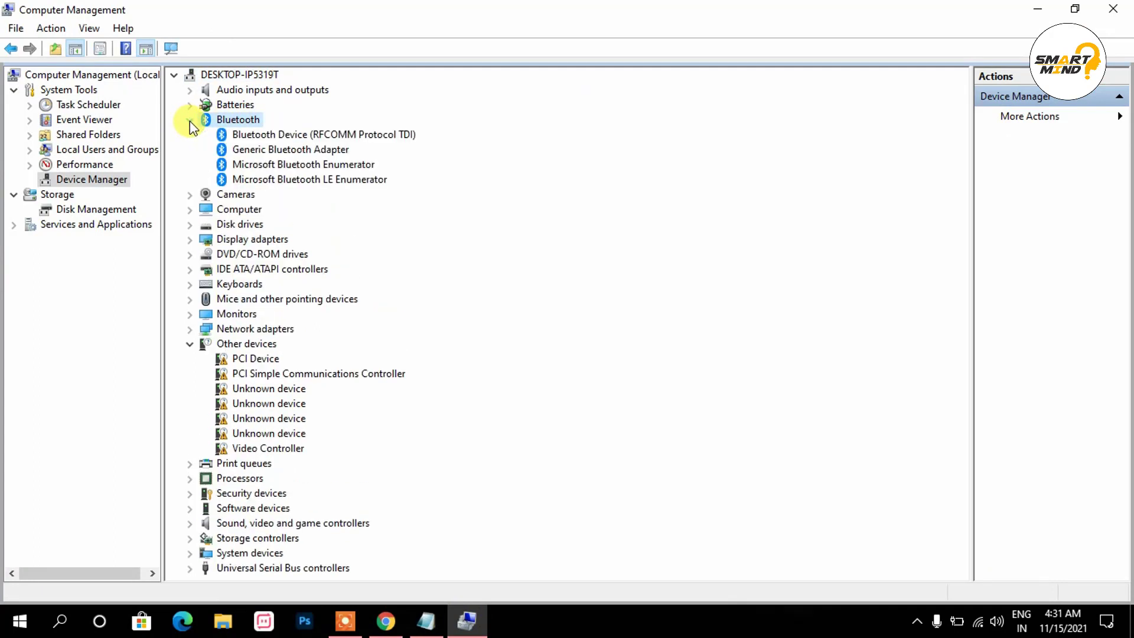
left_click(247, 149)
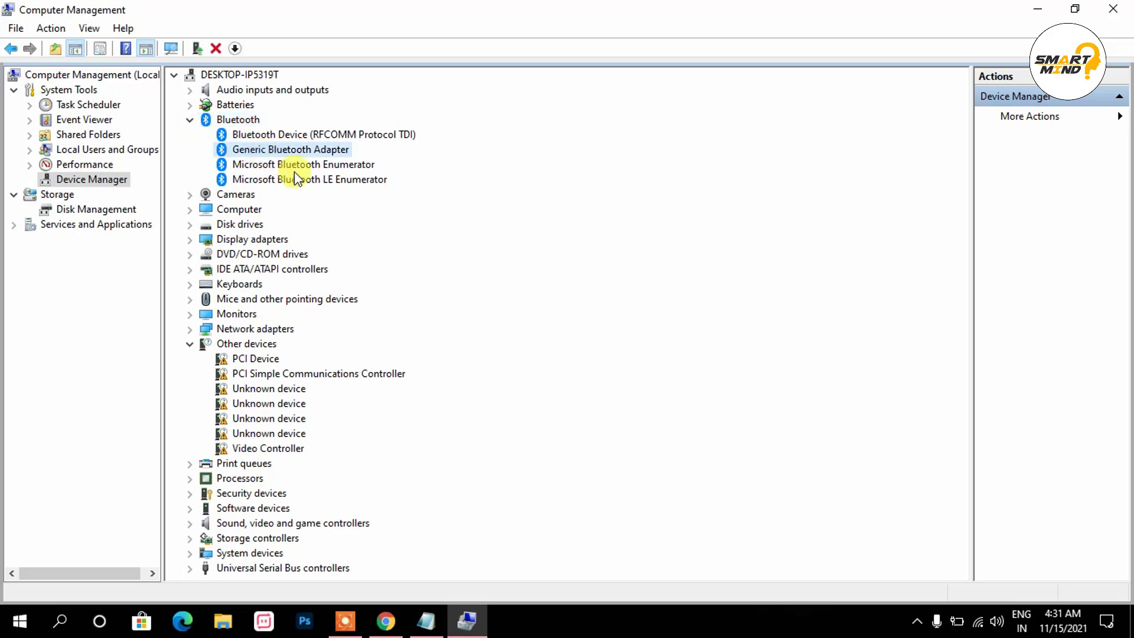
right_click(324, 153)
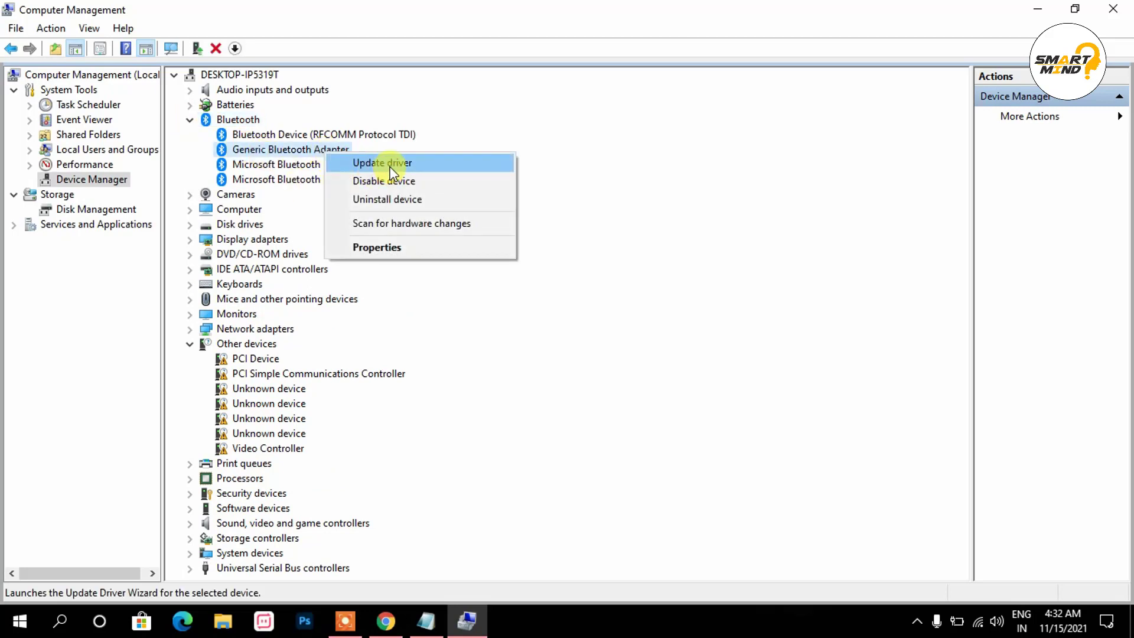
left_click(565, 155)
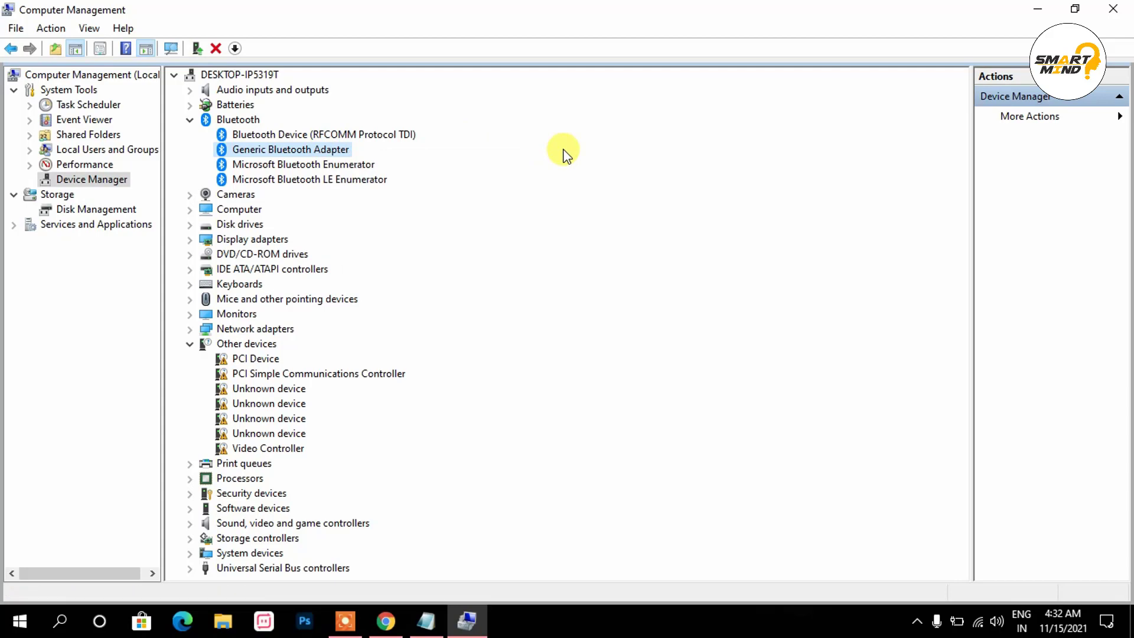
left_click(426, 621)
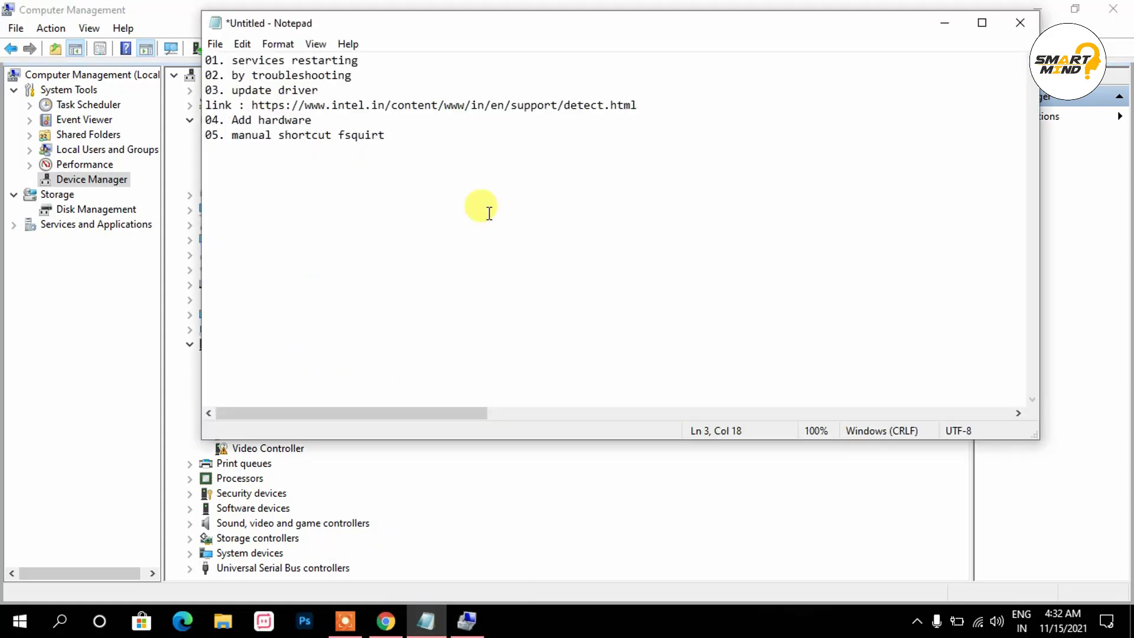
left_click(640, 105)
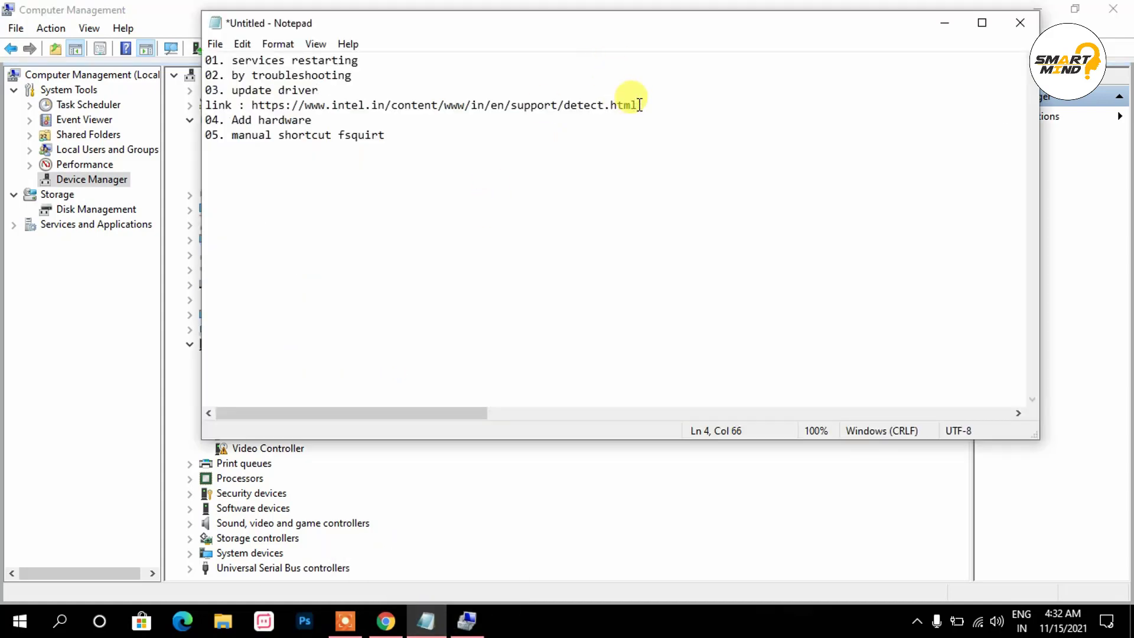
left_click_drag(639, 104, 253, 109)
key("ctrl+c")
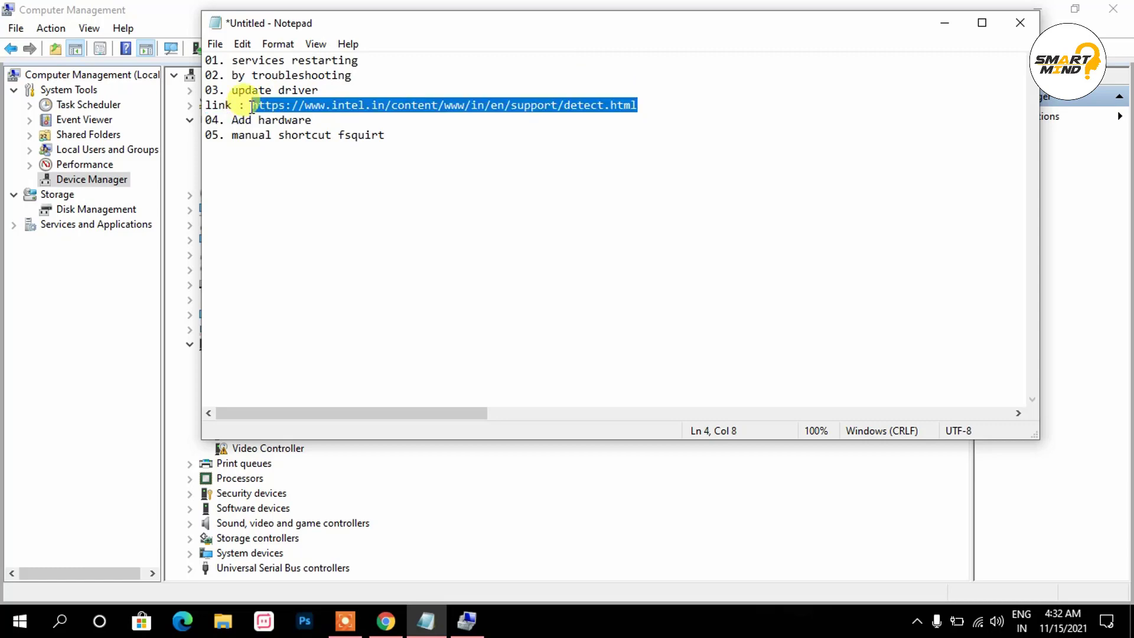
- Switch to Chrome and open the copied Intel support link in a new tab
left_click(385, 620)
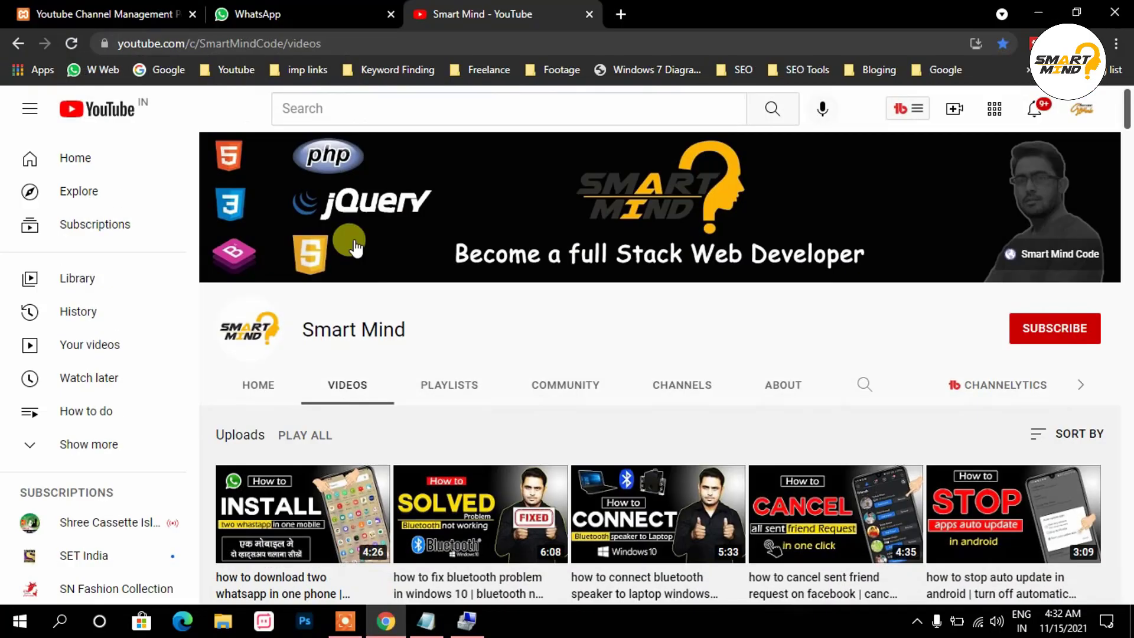
left_click(622, 15)
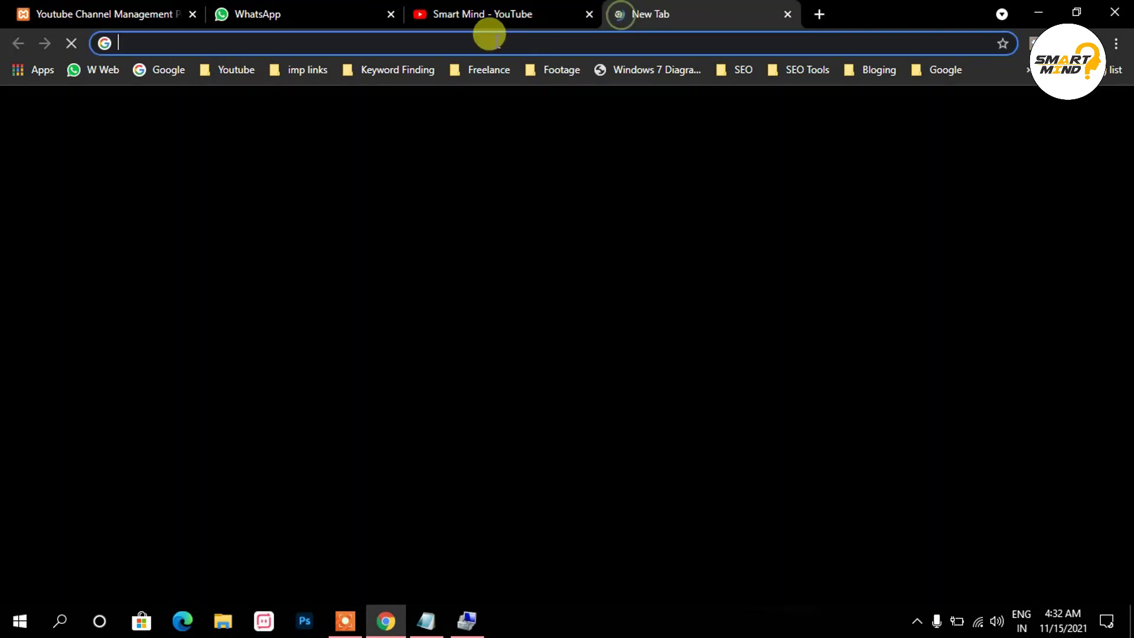
key("ctrl+v")
key("Return")
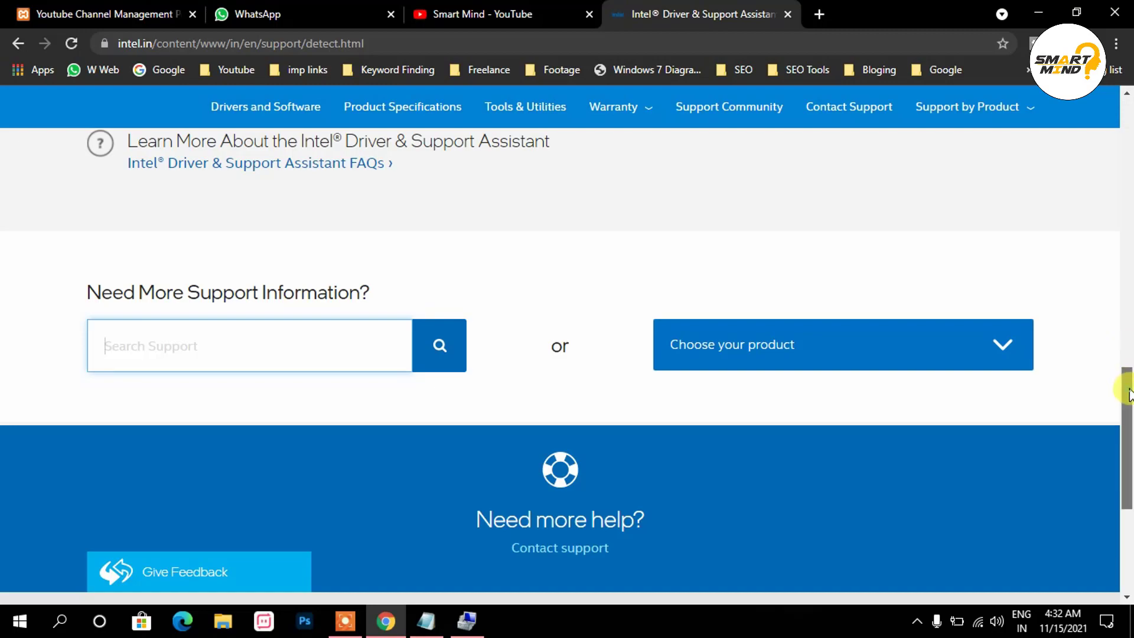
- Look over the Intel Driver & Support Assistant page and its download option, and return to the "Add hardware" entry in Notepad
left_click_drag(1127, 385, 1128, 127)
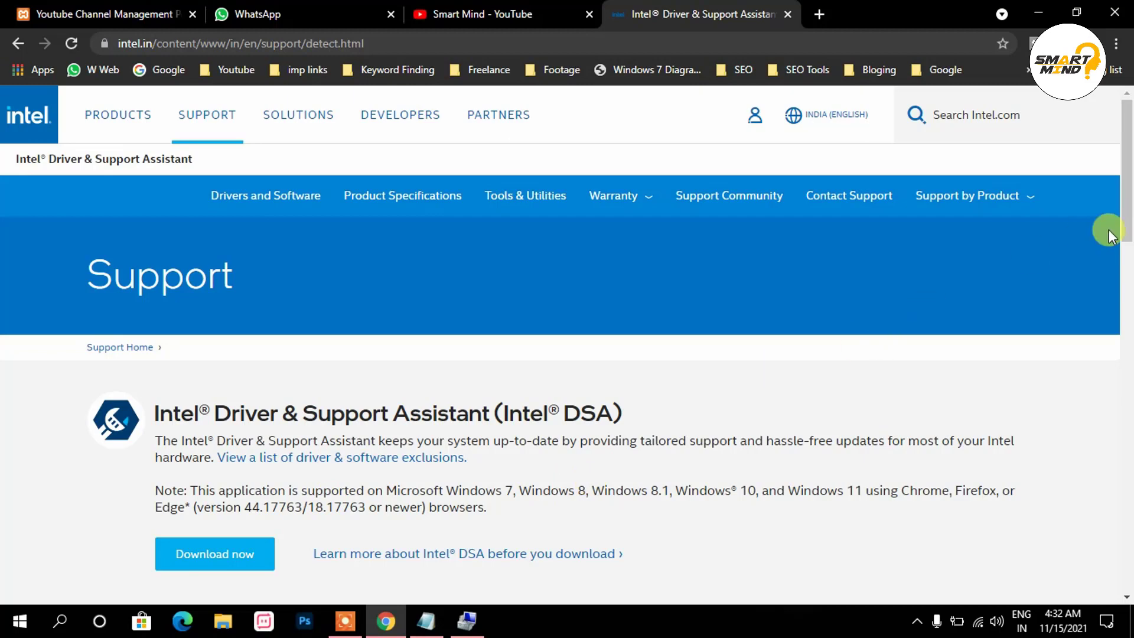
mouse_move(1129, 118)
left_mouse_down()
mouse_move(1130, 183)
mouse_move(1128, 115)
left_mouse_up()
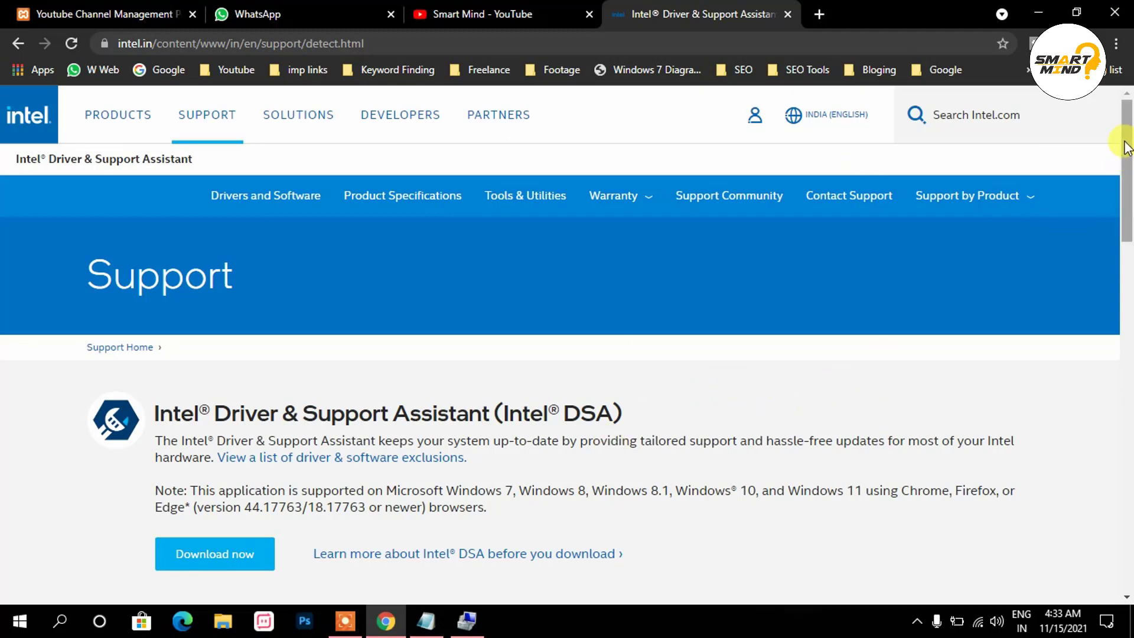
scroll(1125, 153, "down", 3)
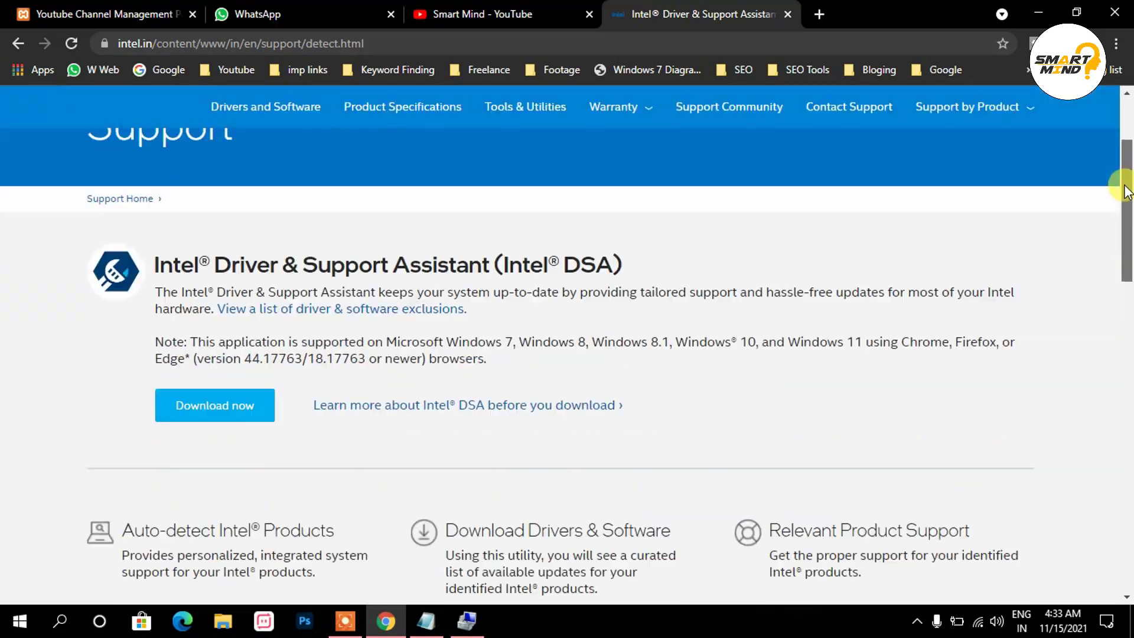
left_click(443, 617)
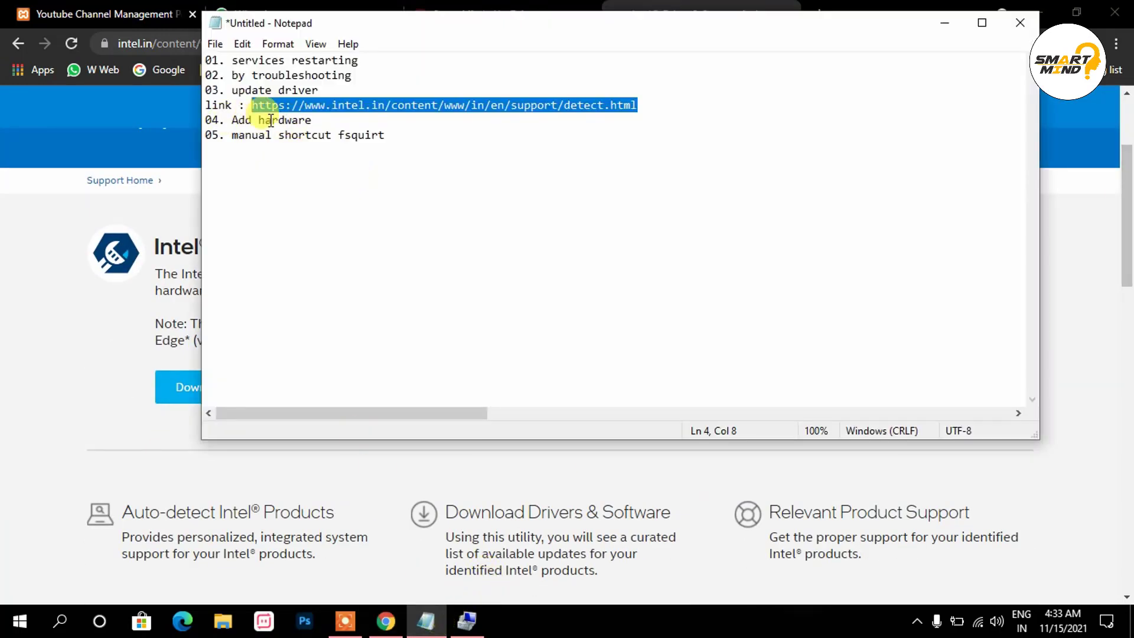
left_click(301, 118)
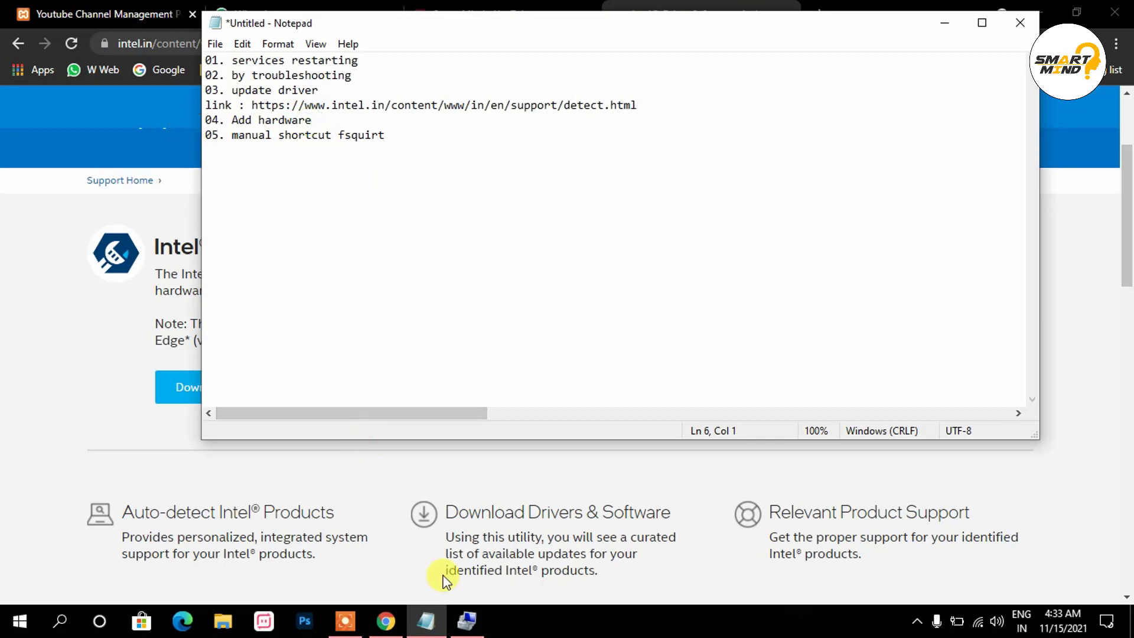
- Switch to Computer Management, start adding legacy hardware in Device Manager and choose to install hardware manually selected from a list
left_click(465, 621)
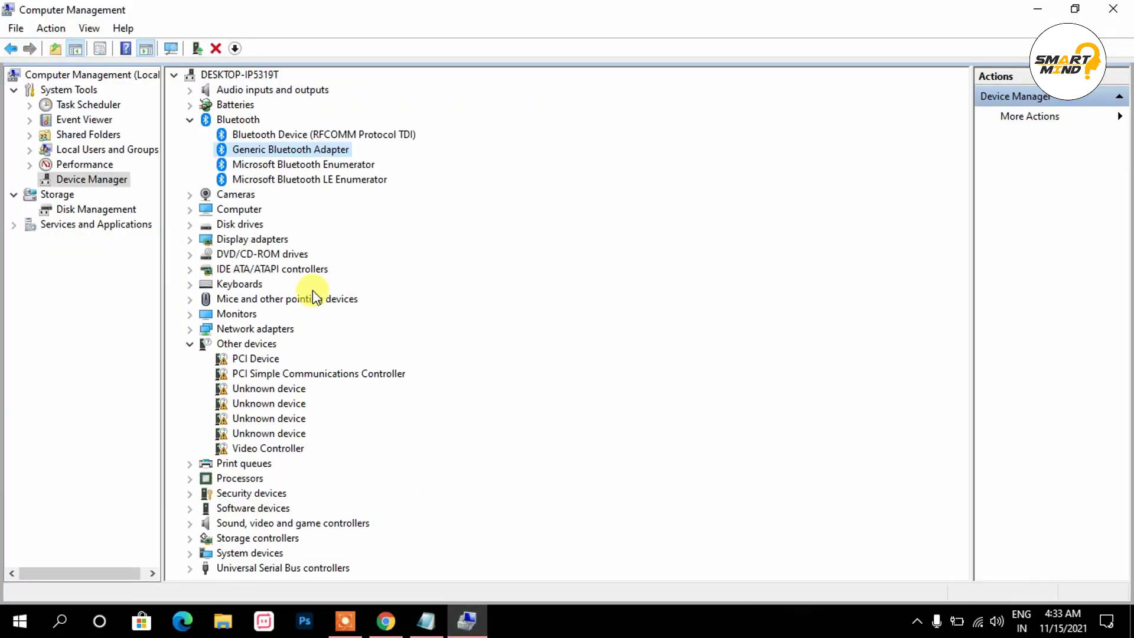
left_click(189, 120)
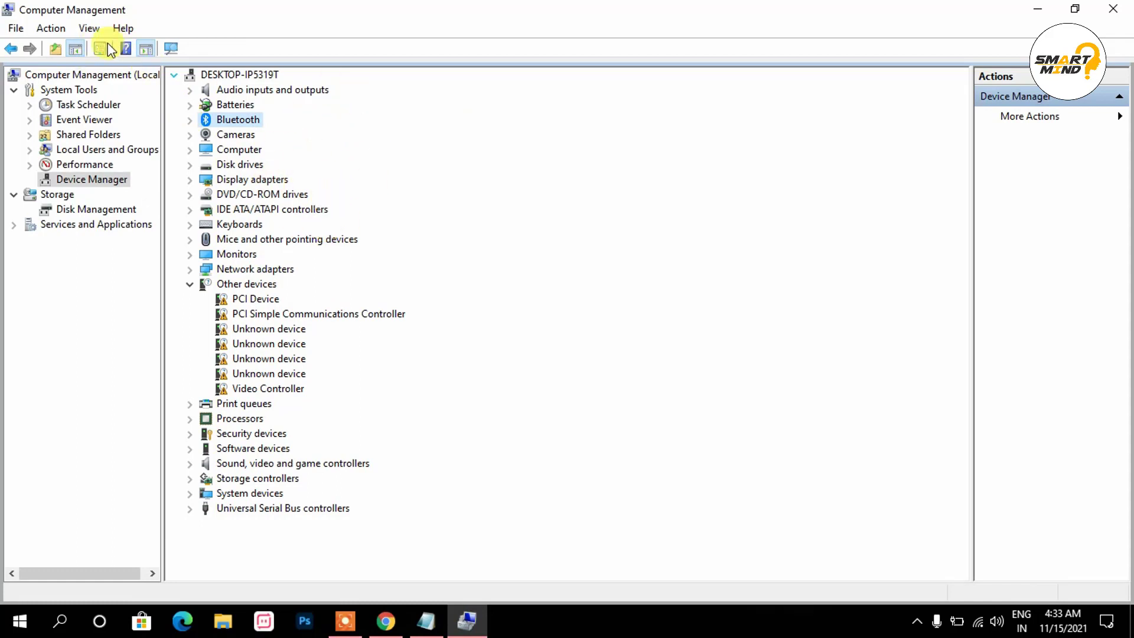
left_click(52, 29)
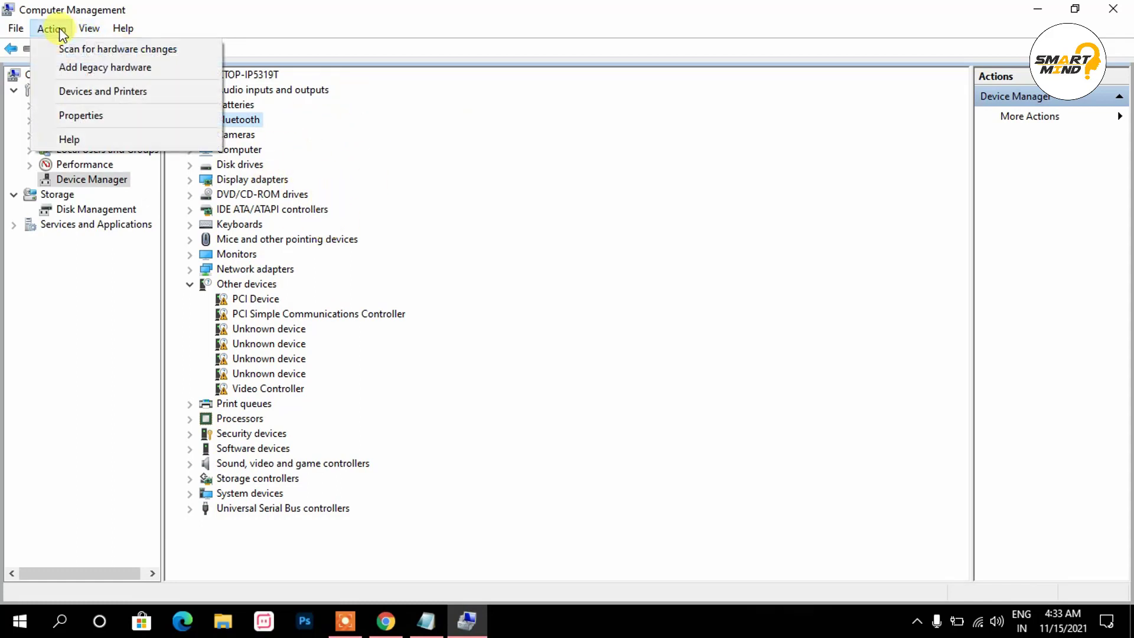
left_click(84, 71)
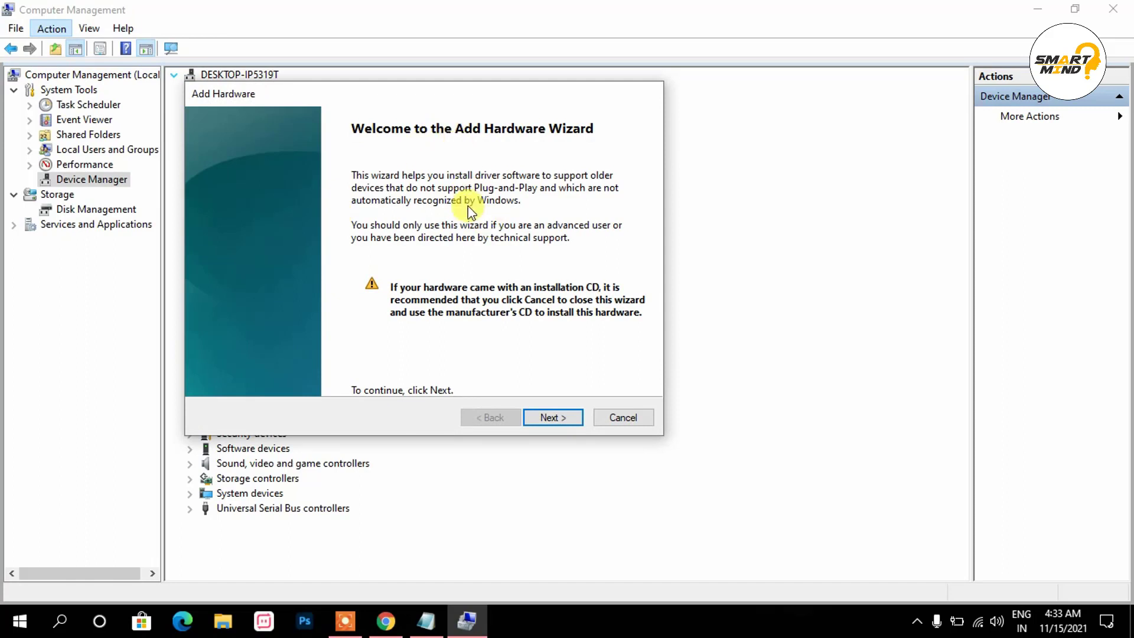
left_click(566, 418)
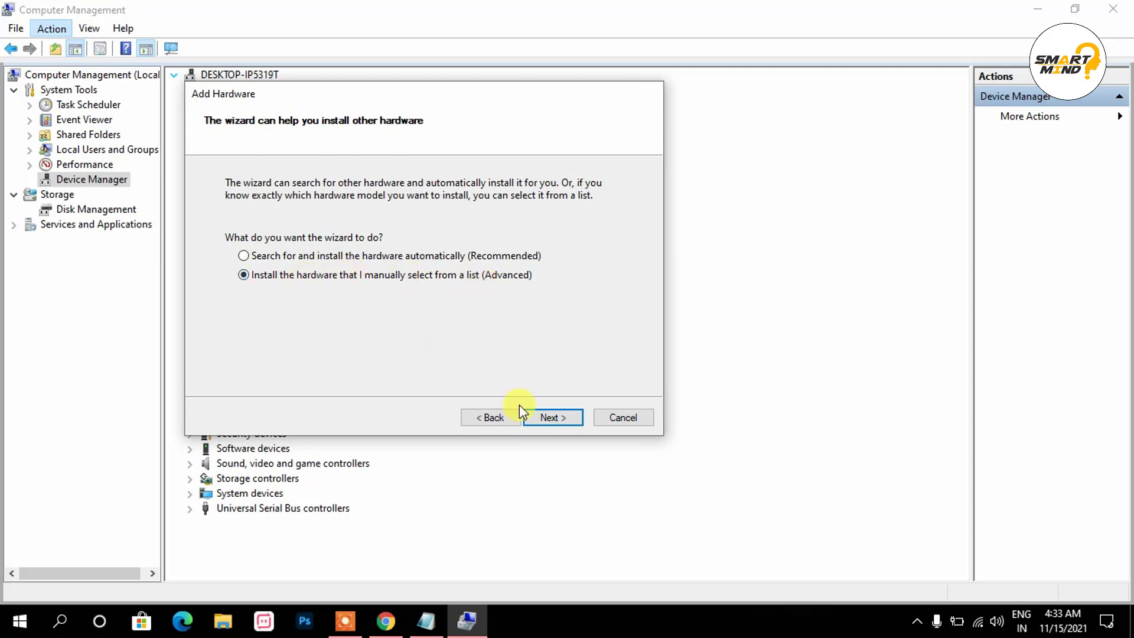
left_click(551, 411)
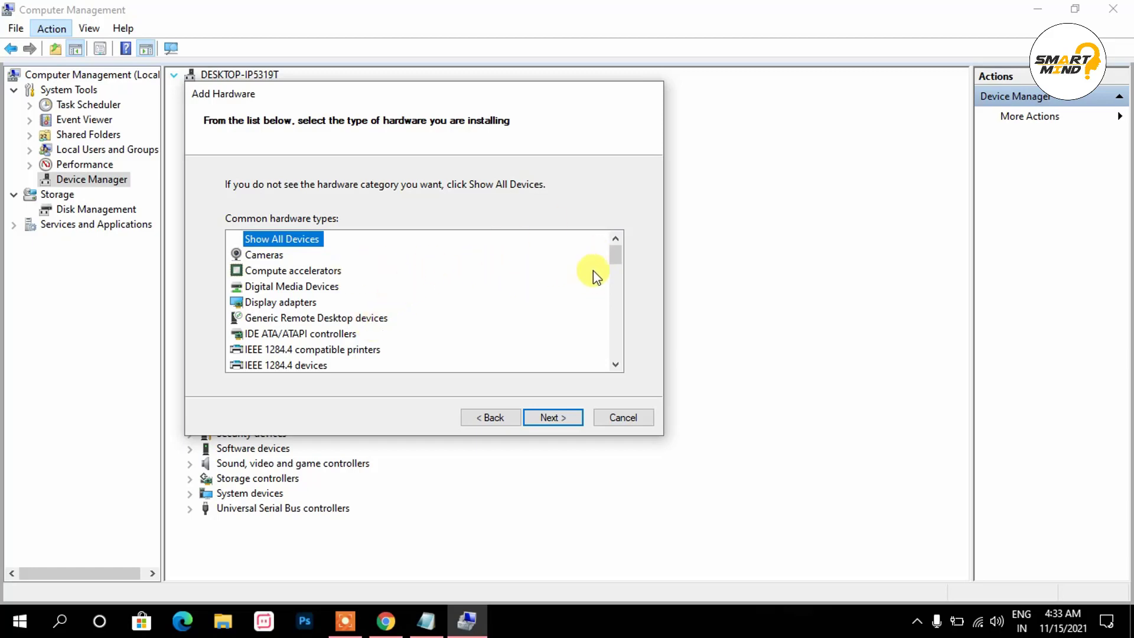
- Choose Network adapters as the type of hardware to install and continue to the driver selection
left_click_drag(616, 260, 614, 289)
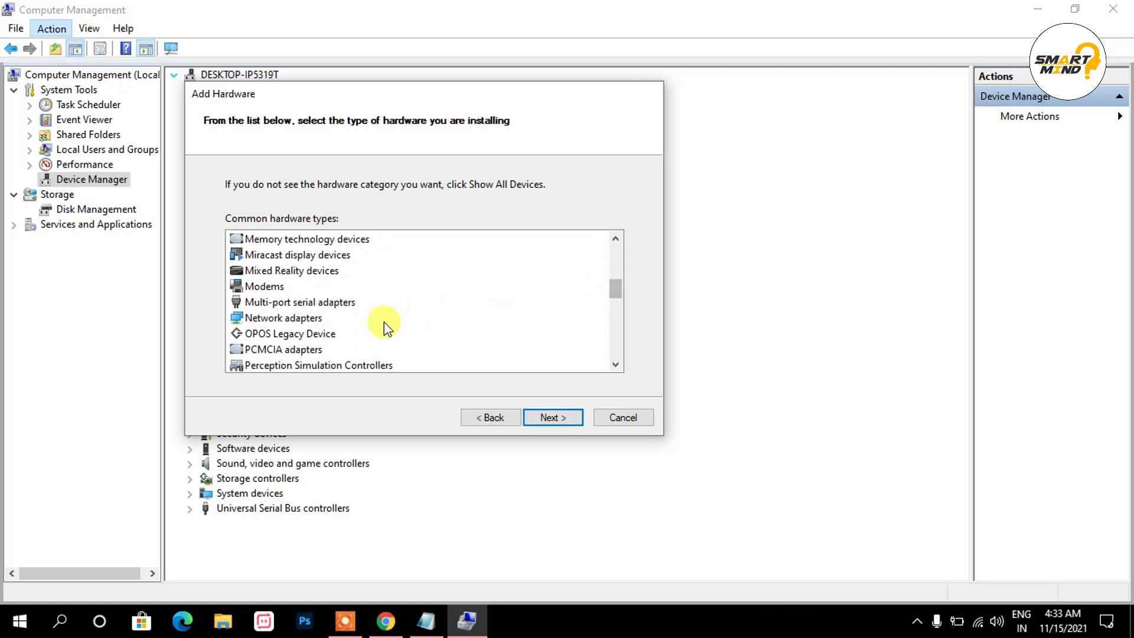
left_click(282, 319)
left_click(542, 418)
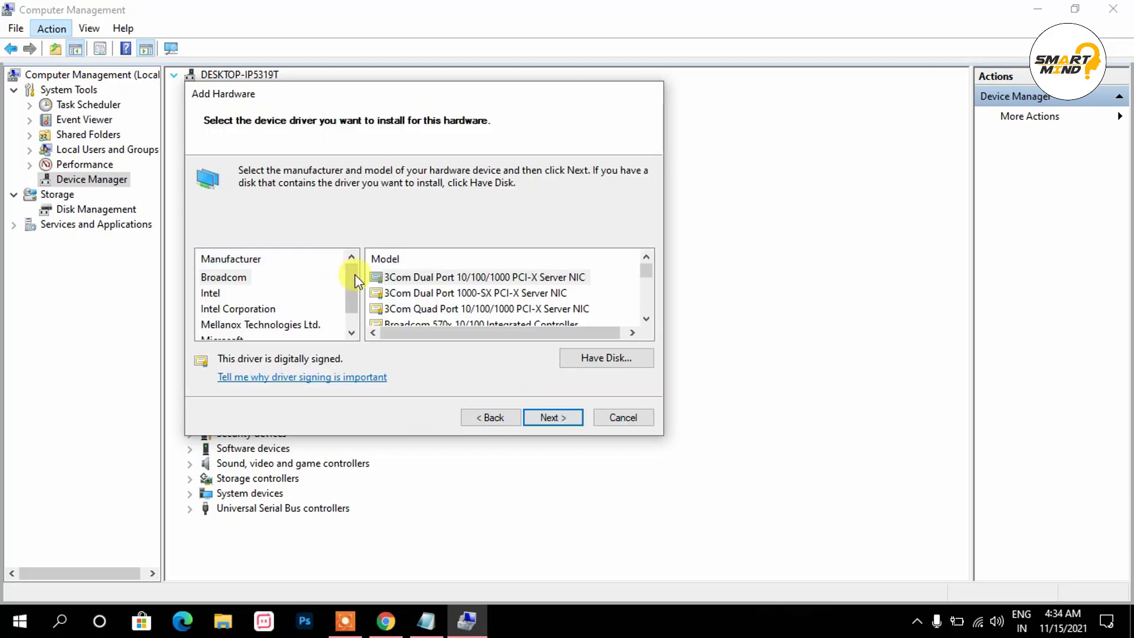
- Install the Intel(R) 82567LF Gigabit Network Connection driver from manufacturer Intel and finish the Add Hardware wizard
mouse_move(355, 282)
left_mouse_down()
mouse_move(354, 303)
mouse_move(353, 282)
left_mouse_up()
left_click(209, 295)
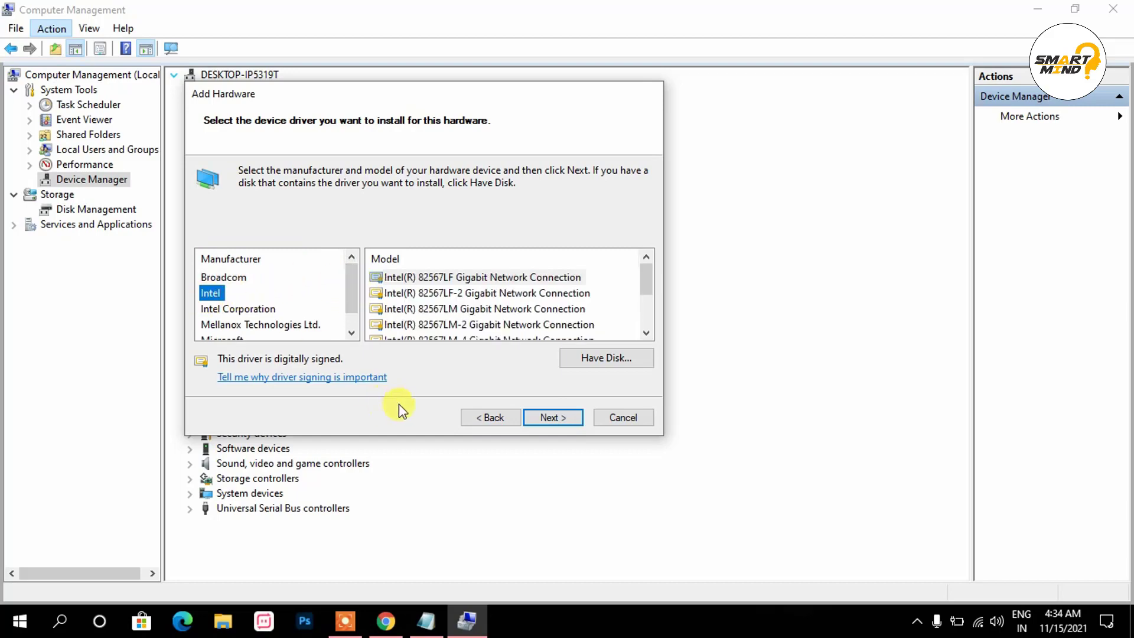
left_click(538, 420)
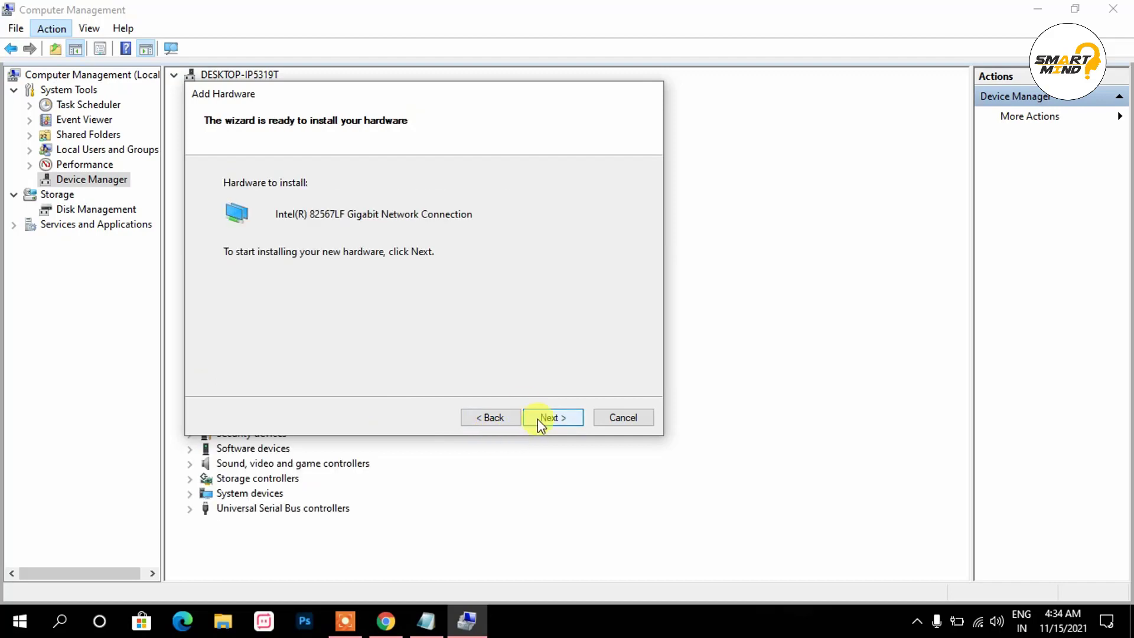
left_click(539, 418)
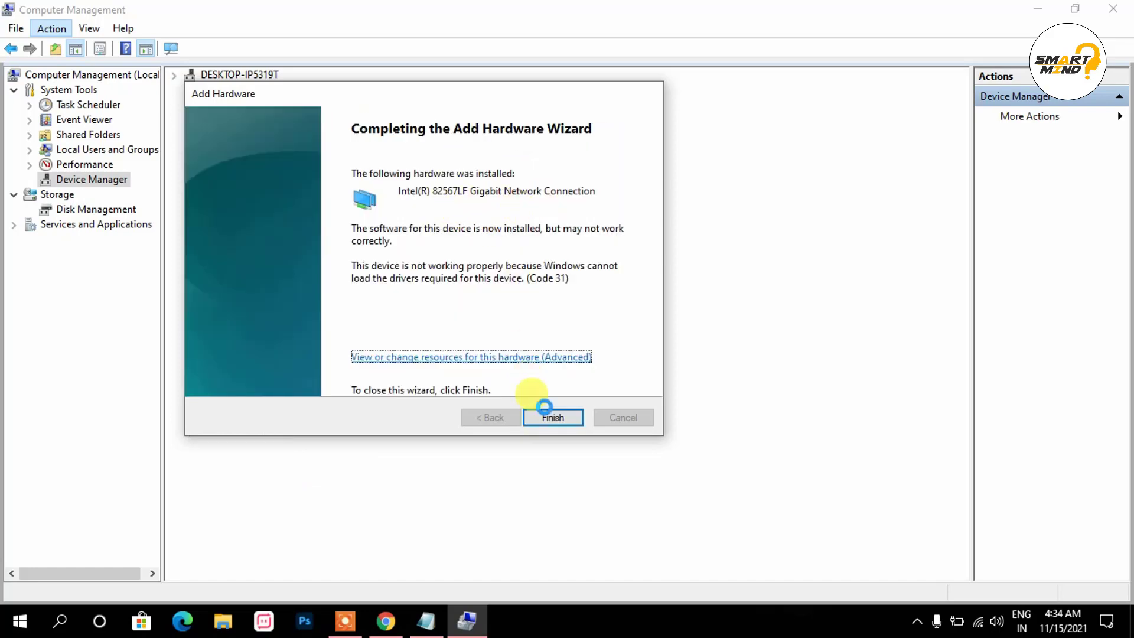
left_click(555, 417)
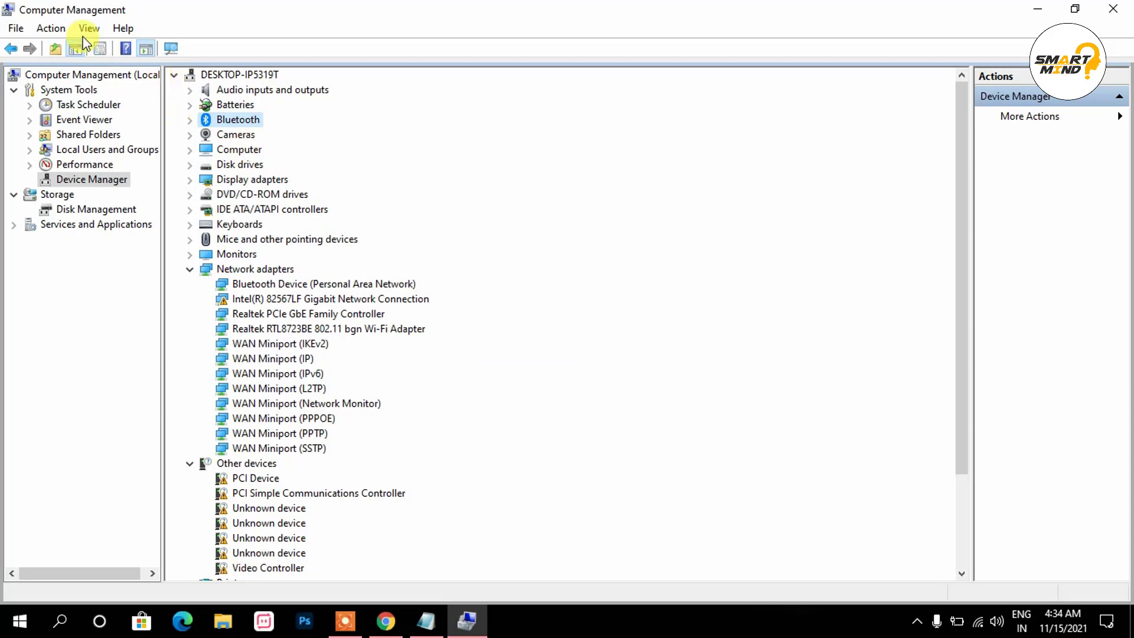
- Scan the computer for hardware changes in Device Manager
left_click(65, 33)
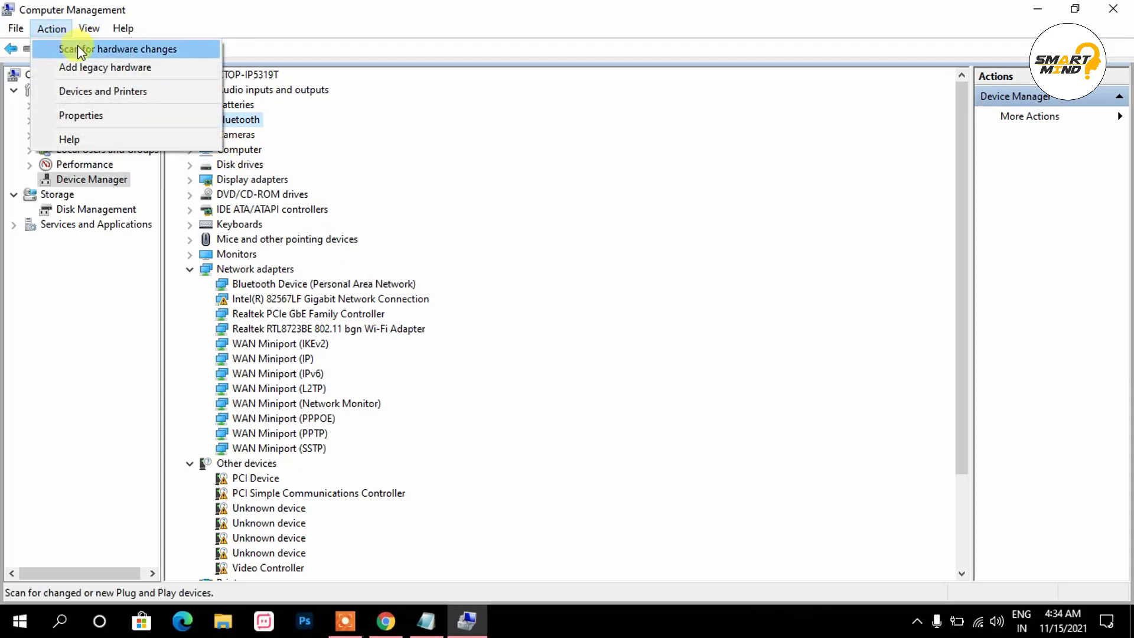
left_click(78, 48)
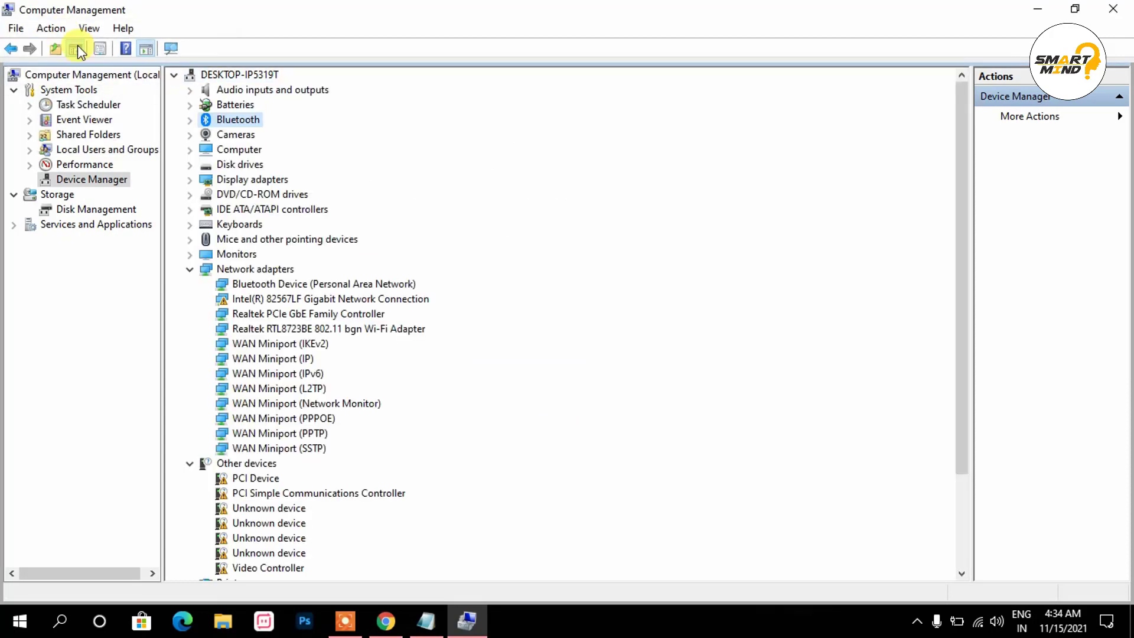
- Select the Bluetooth category in Device Manager, switch to the Notepad list of fixes and highlight fsquirt in item 05
left_click(246, 118)
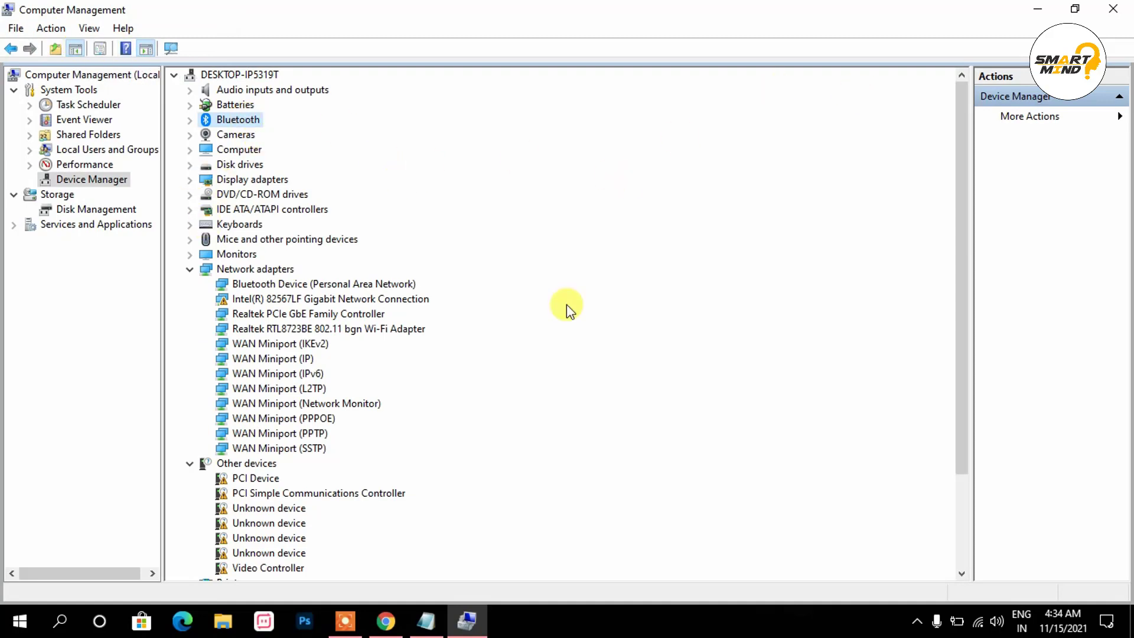
left_click(426, 621)
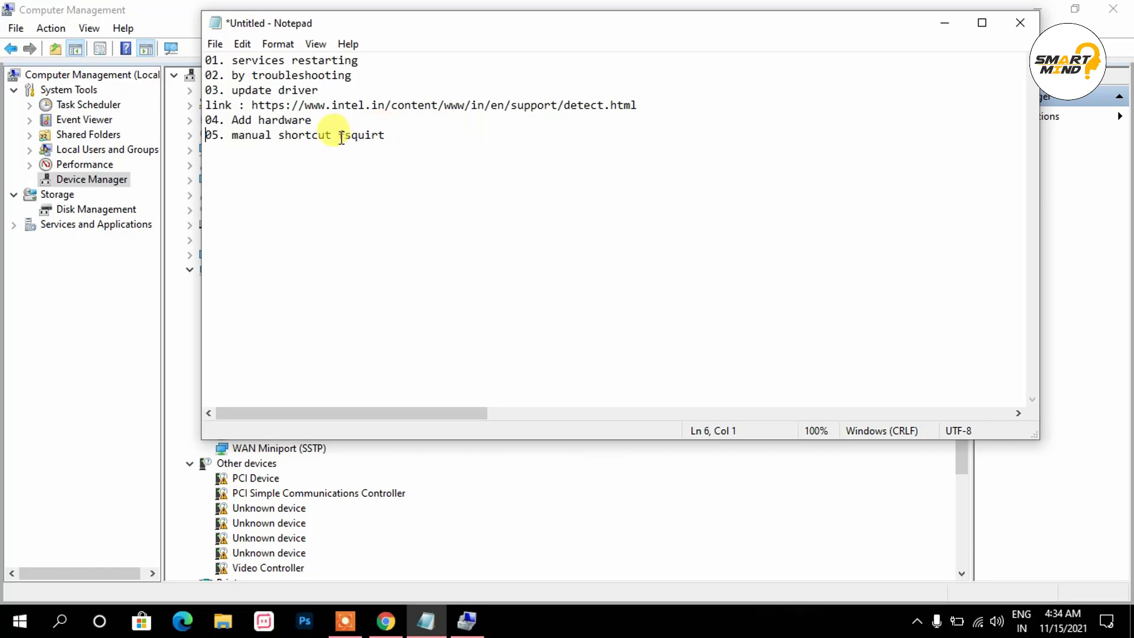
left_click_drag(339, 135, 385, 137)
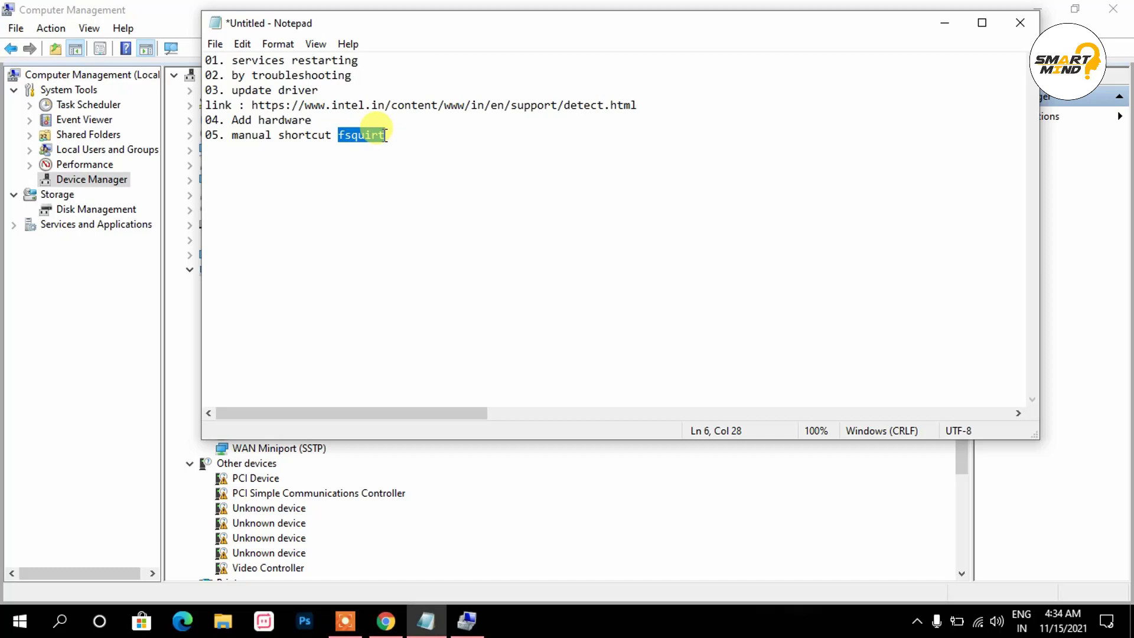
- Switch to File Explorer and open the System32 folder inside Windows on Local Disk (C:)
left_click(222, 621)
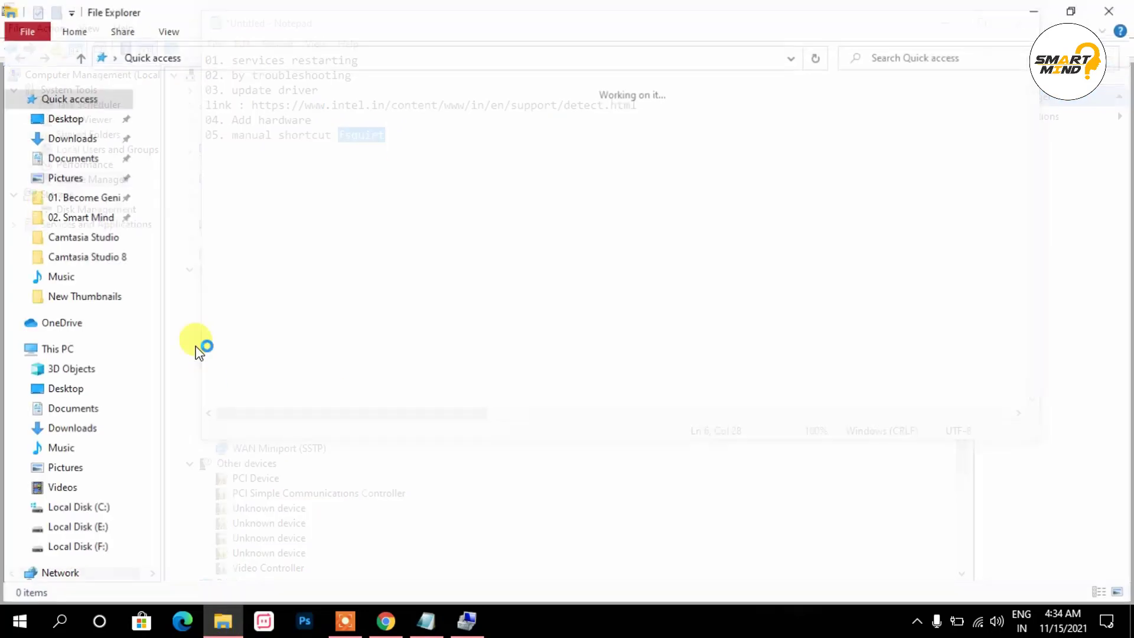
left_click(76, 508)
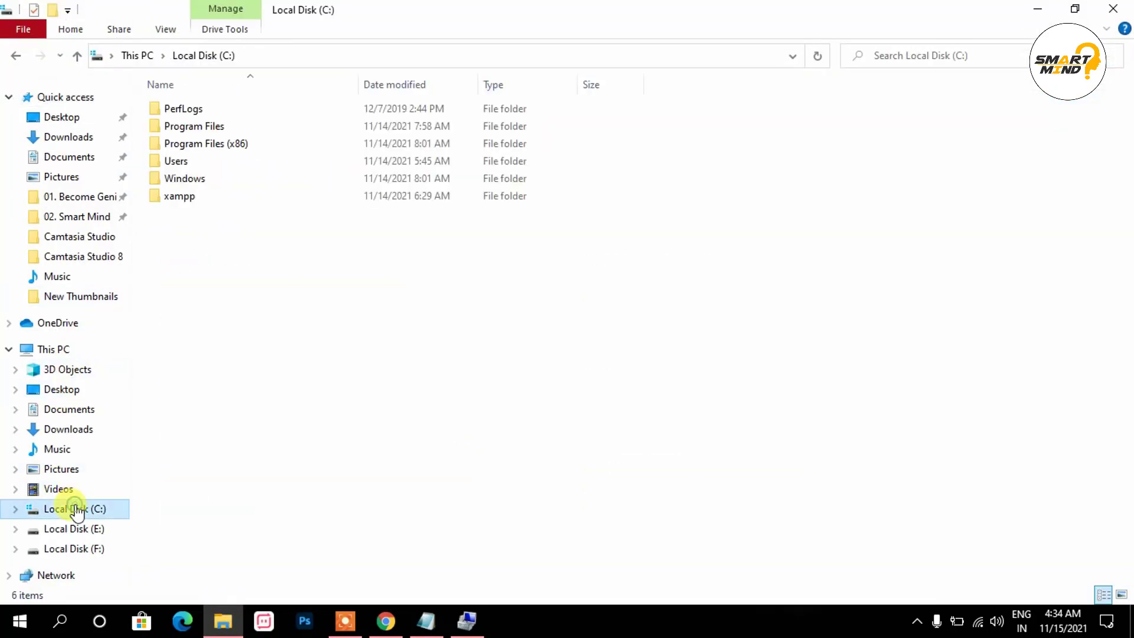
double_click(200, 181)
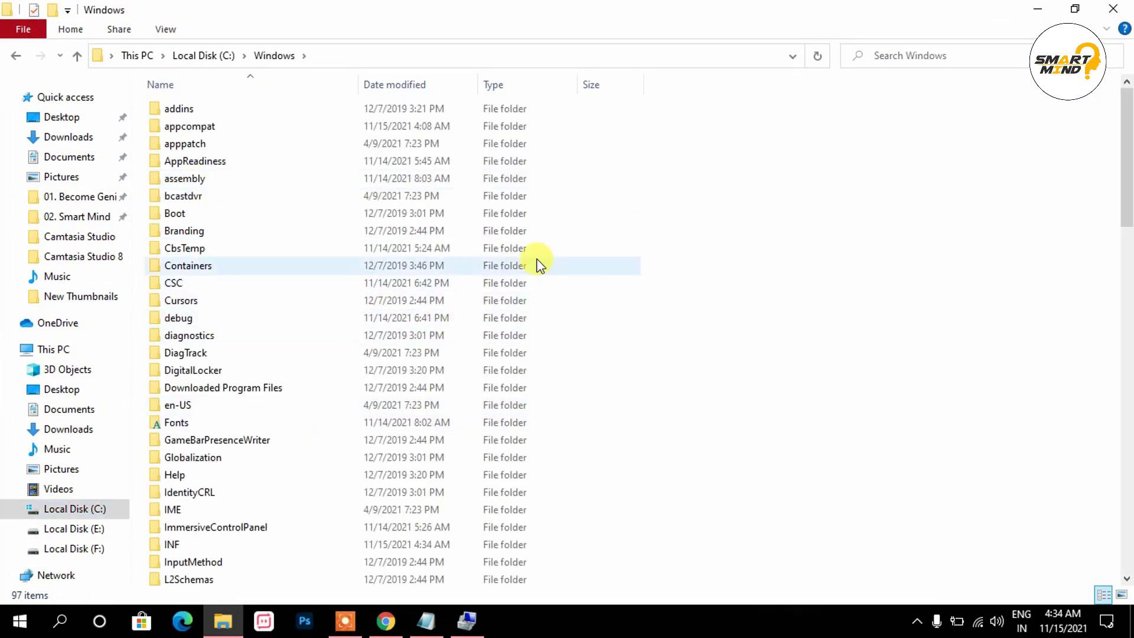
left_click_drag(1129, 139, 1130, 364)
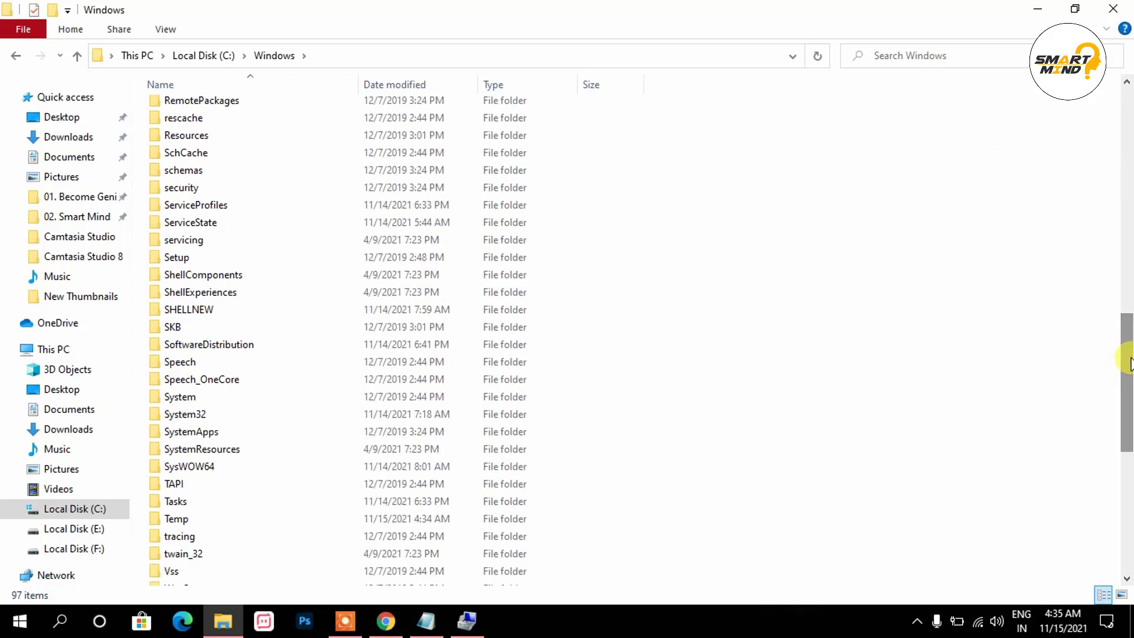
double_click(183, 416)
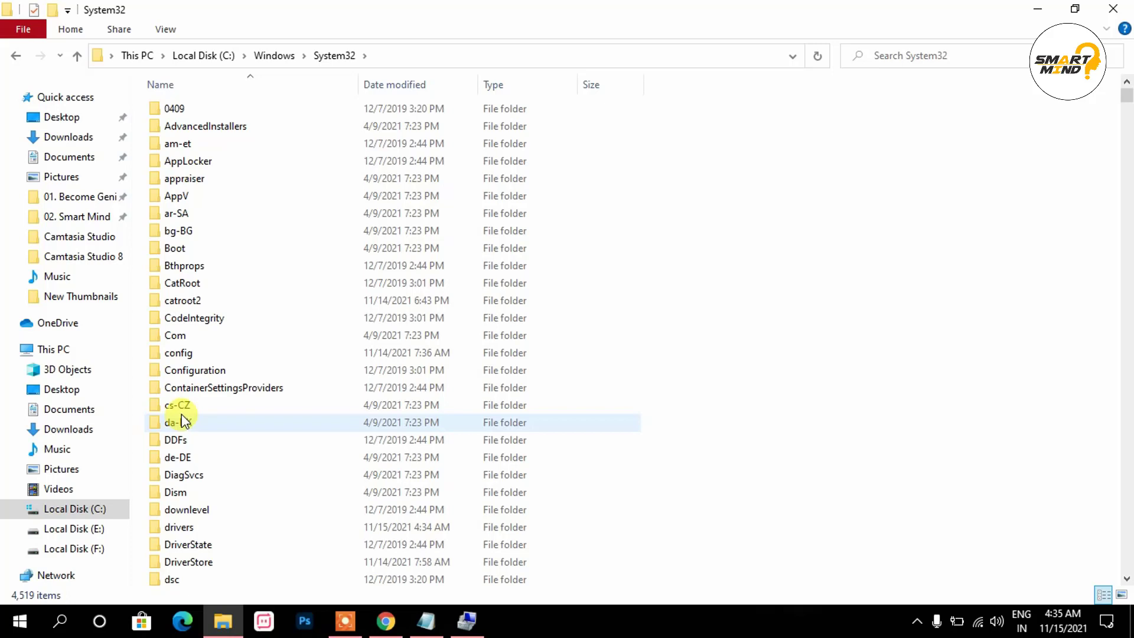
- Search the System32 folder for fsquirt
left_click(888, 57)
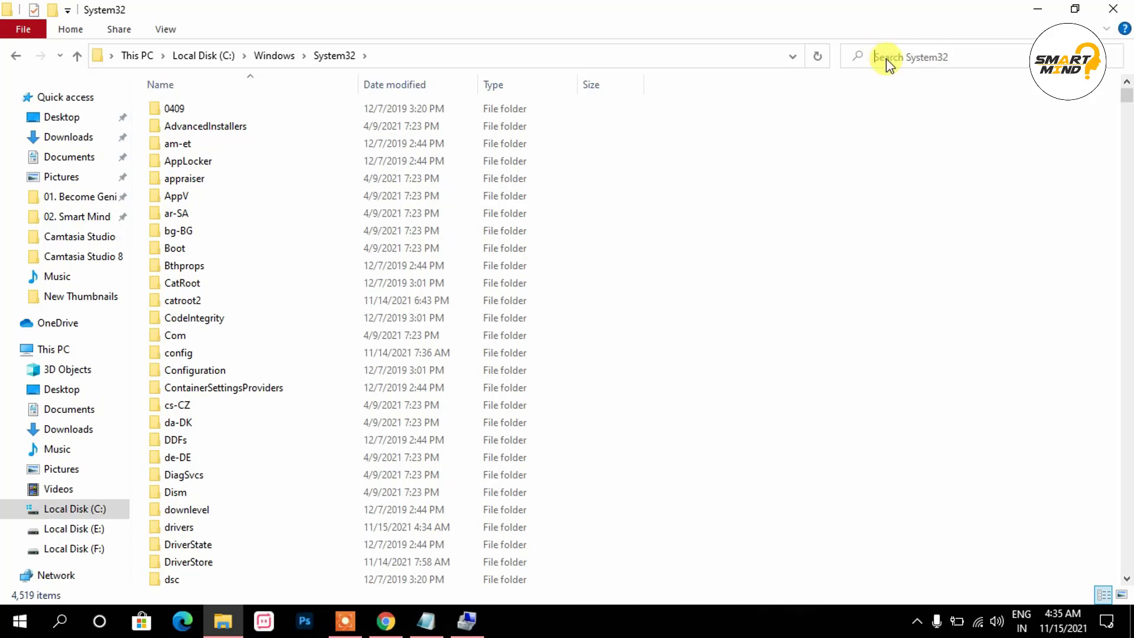
type("fsquirt")
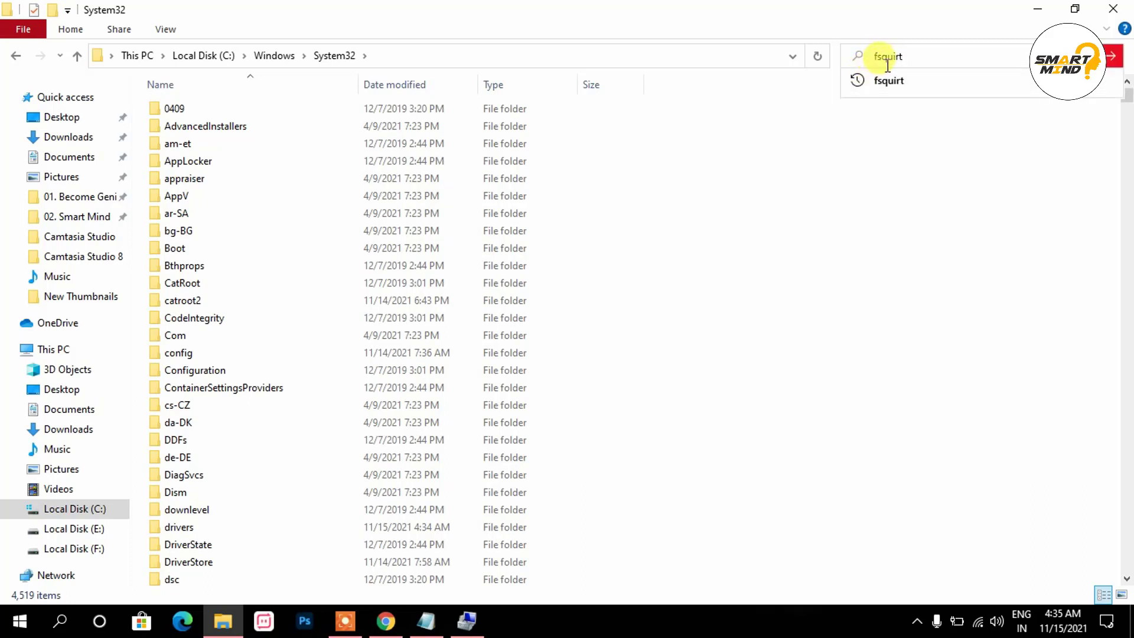
key("Return")
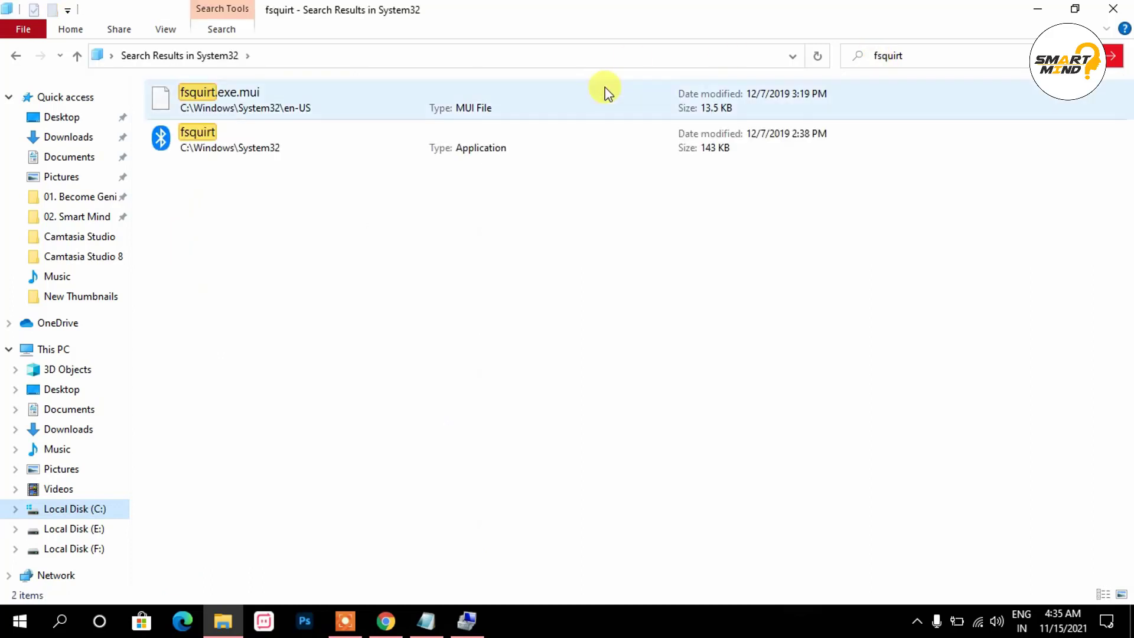
- Send the fsquirt application from the search results to the desktop as a shortcut
right_click(168, 136)
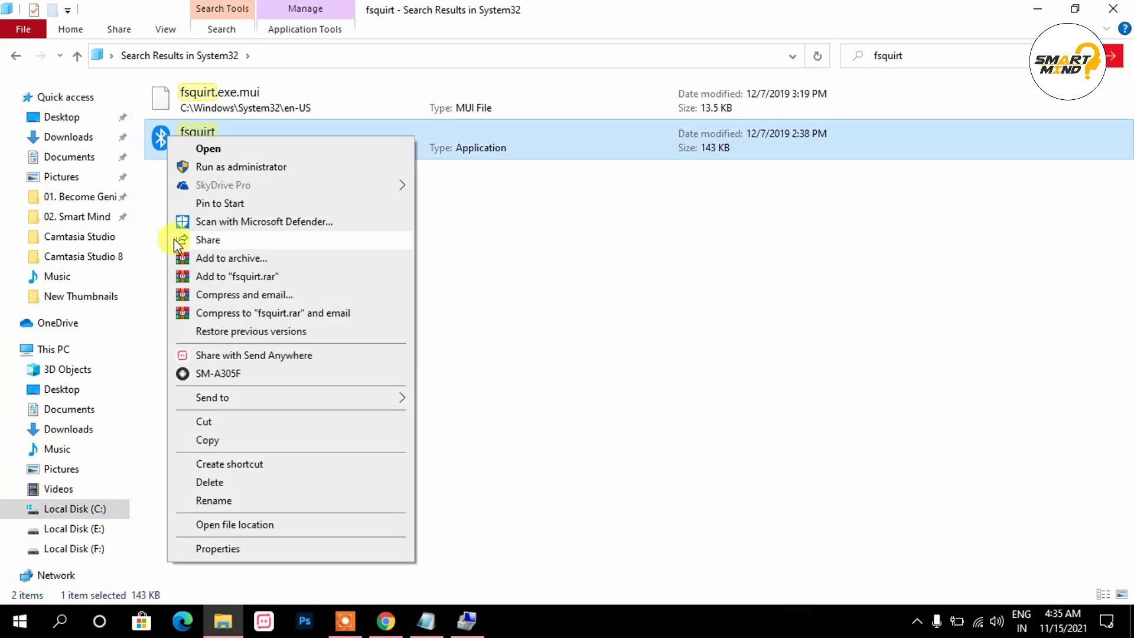
mouse_move(216, 398)
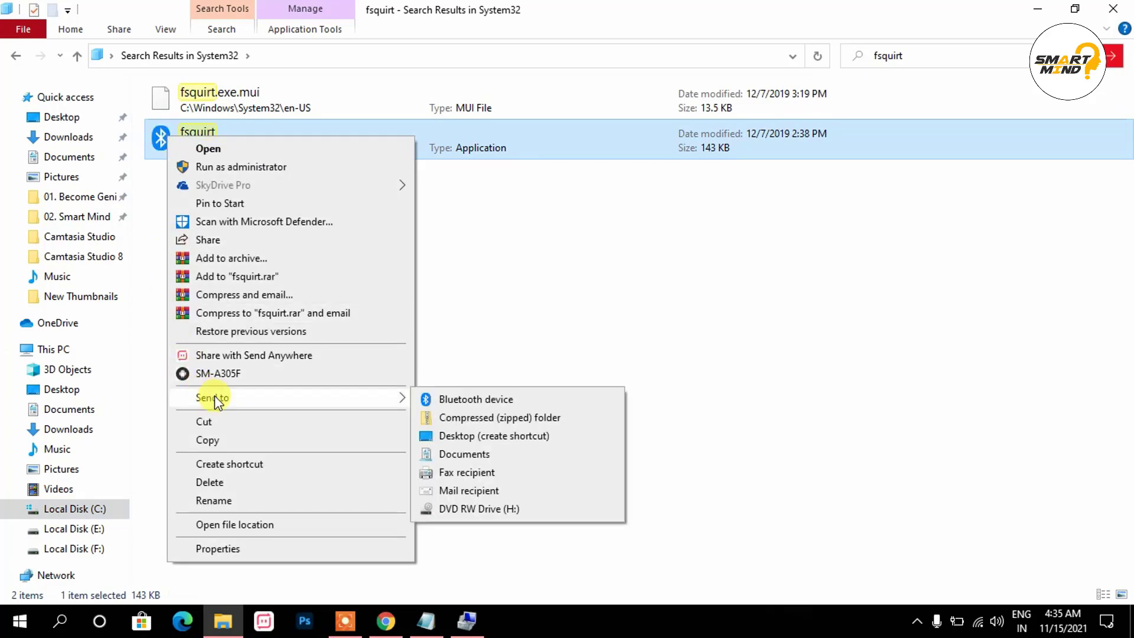
mouse_move(397, 397)
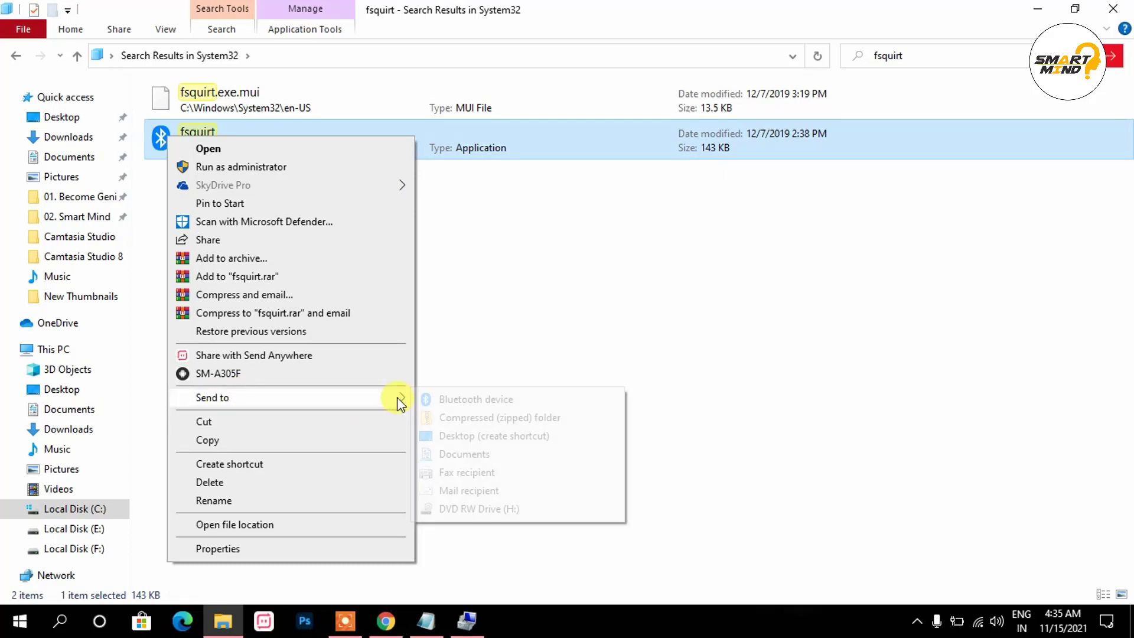
left_click(449, 437)
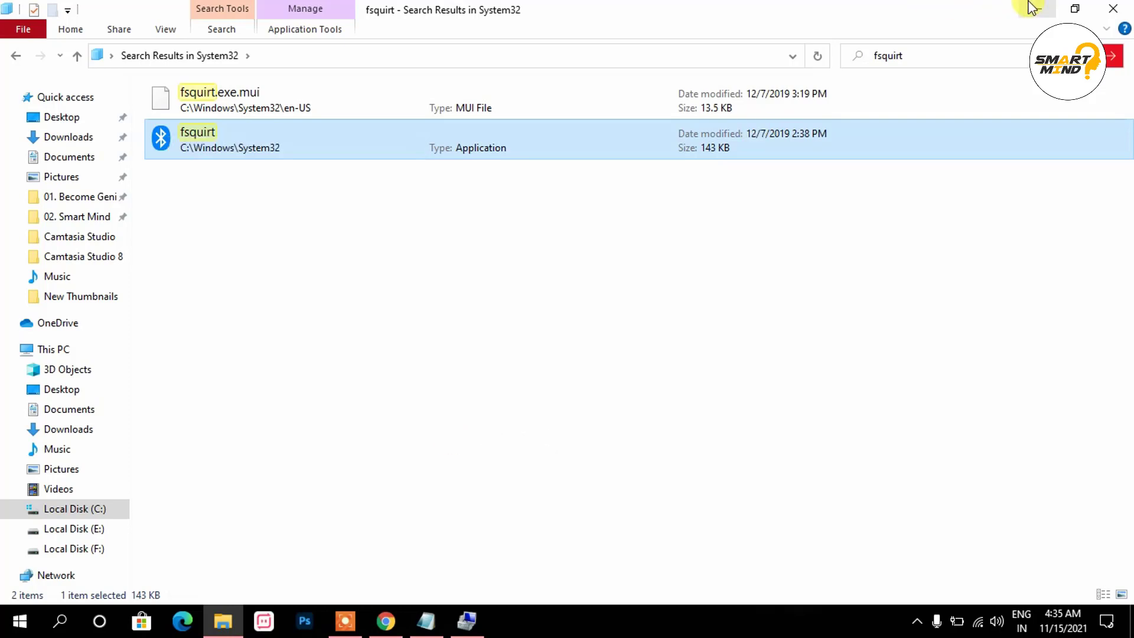
- Minimize the File Explorer, Notepad, Computer Management and browser windows to reach the desktop
left_click(1032, 8)
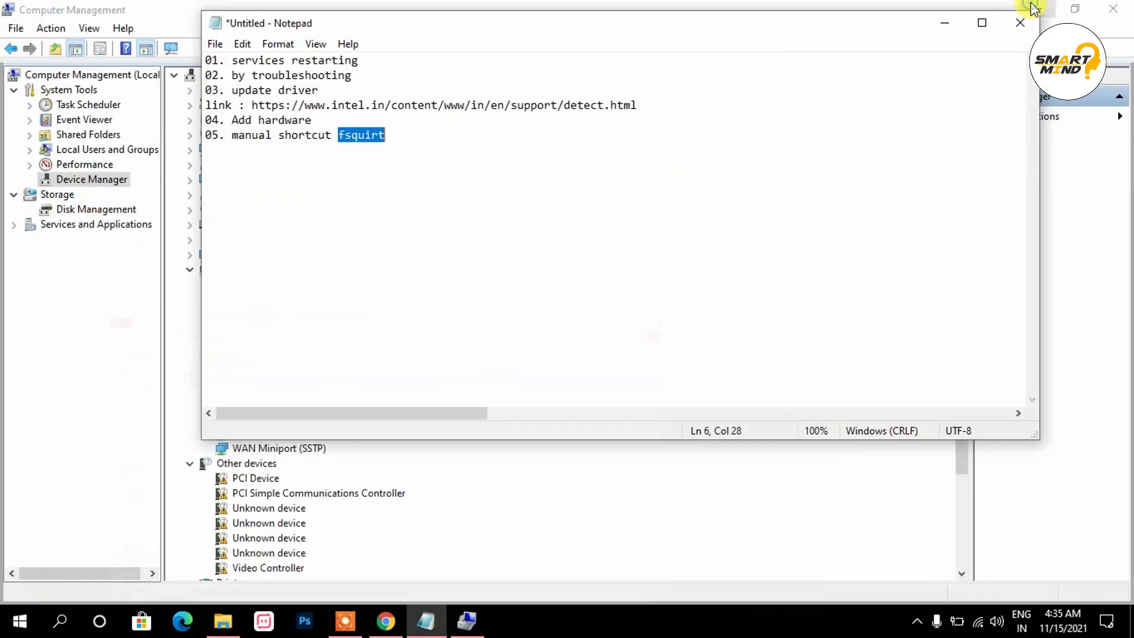
left_click(958, 24)
left_click(1038, 9)
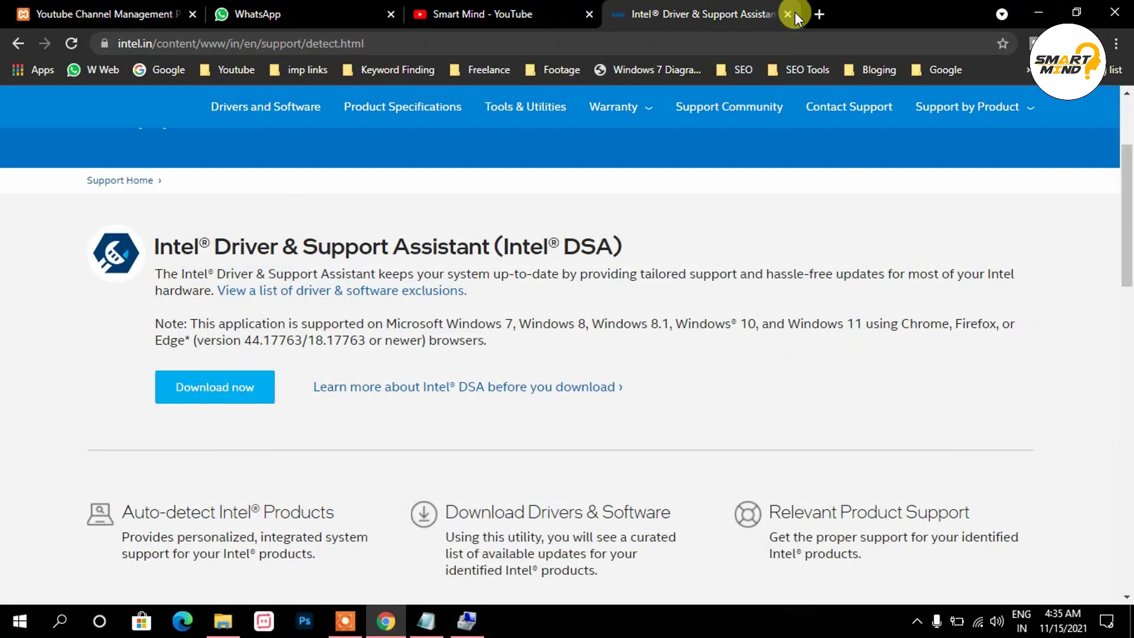
left_click(1036, 13)
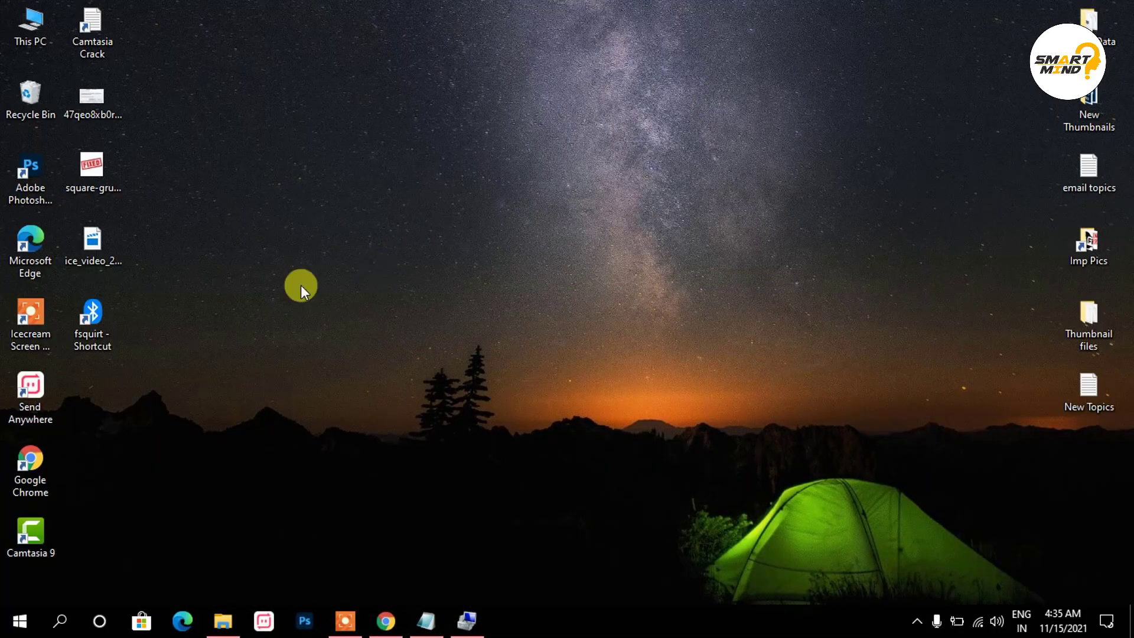
- Launch Bluetooth File Transfer from the fsquirt desktop shortcut, view its send and receive options, and close it
left_click(110, 314)
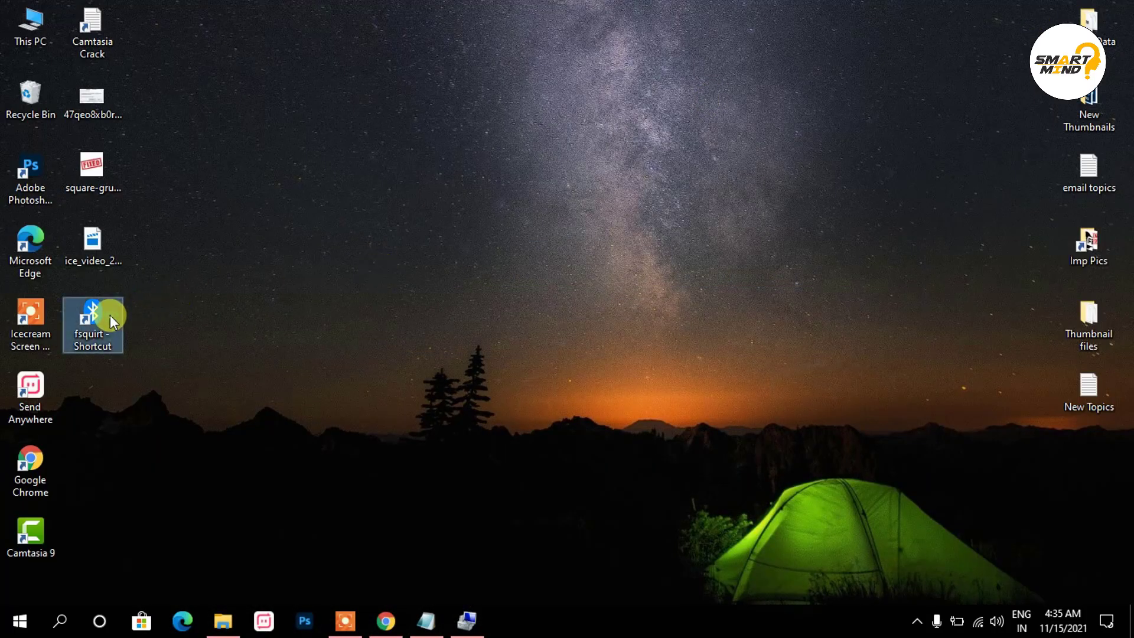
double_click(110, 314)
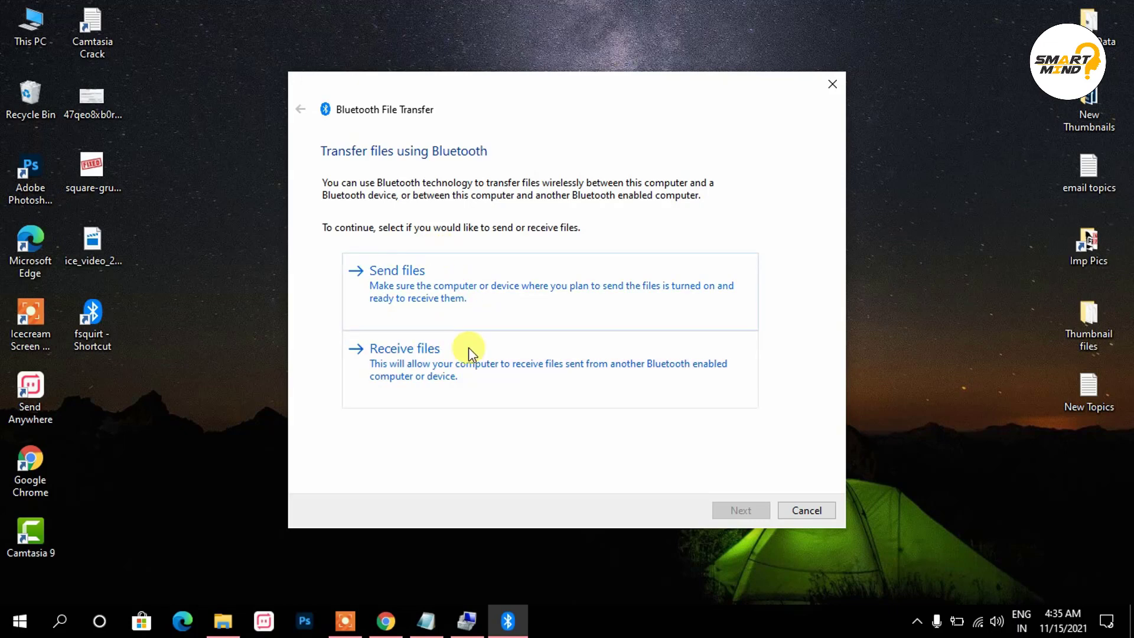
left_click(837, 85)
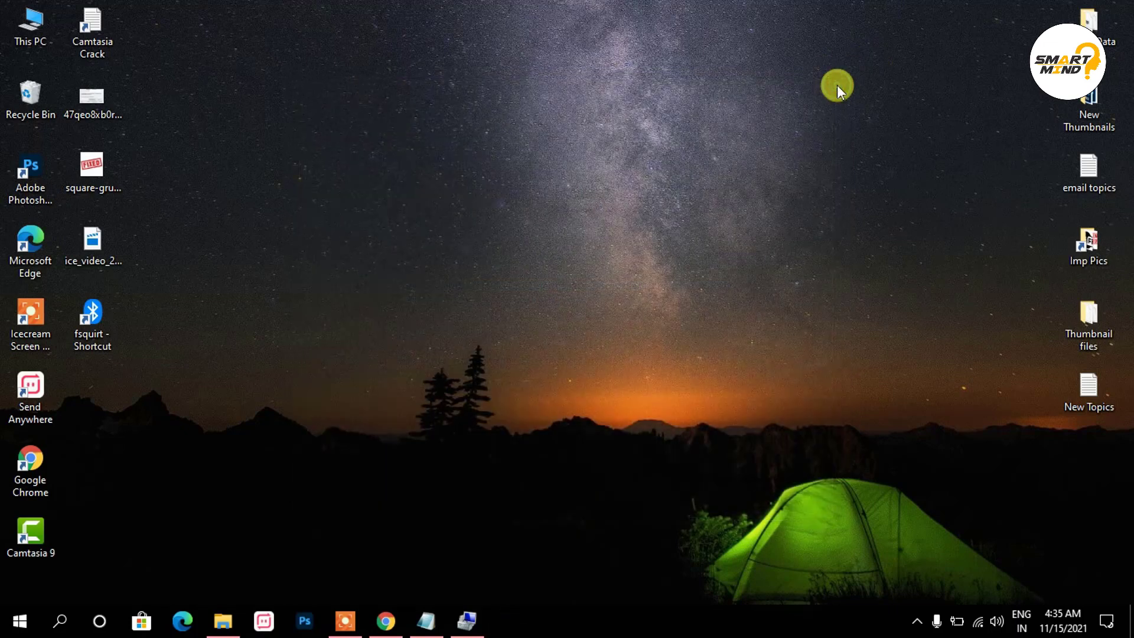